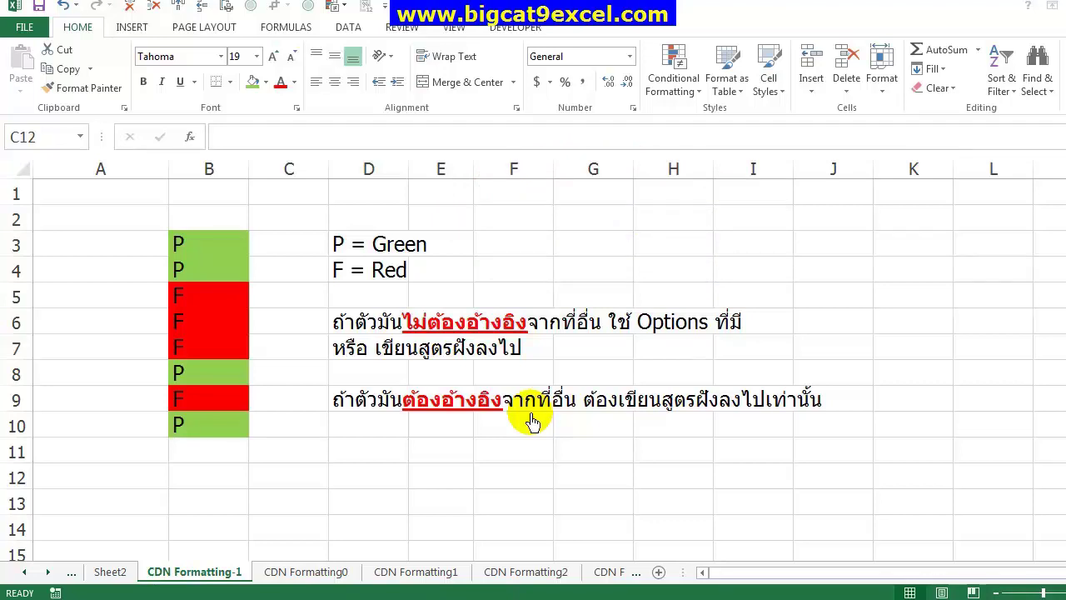
Look over the P/F column and the 'P = Green' / 'F = Red' notes, ending on cell B3.
left_click(209, 267)
left_click(206, 250)
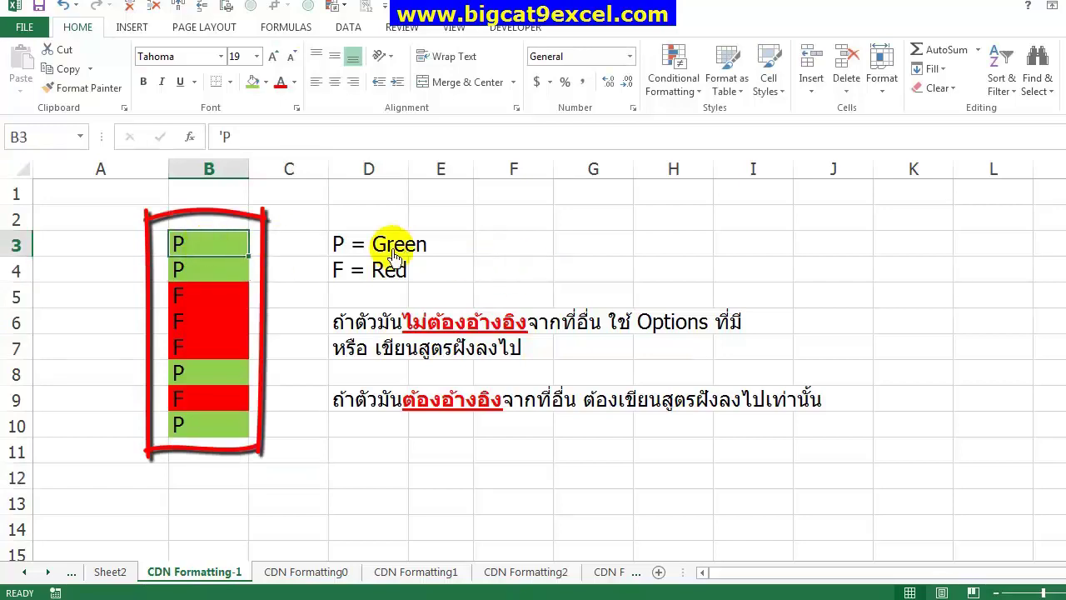
left_click(357, 249)
left_click(338, 268)
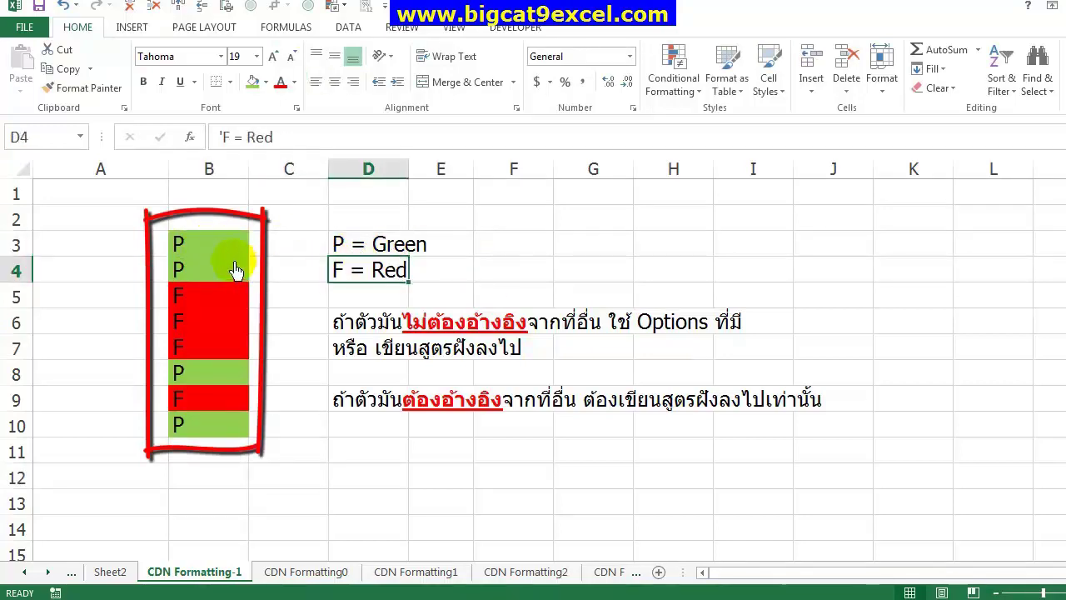
left_click(219, 252)
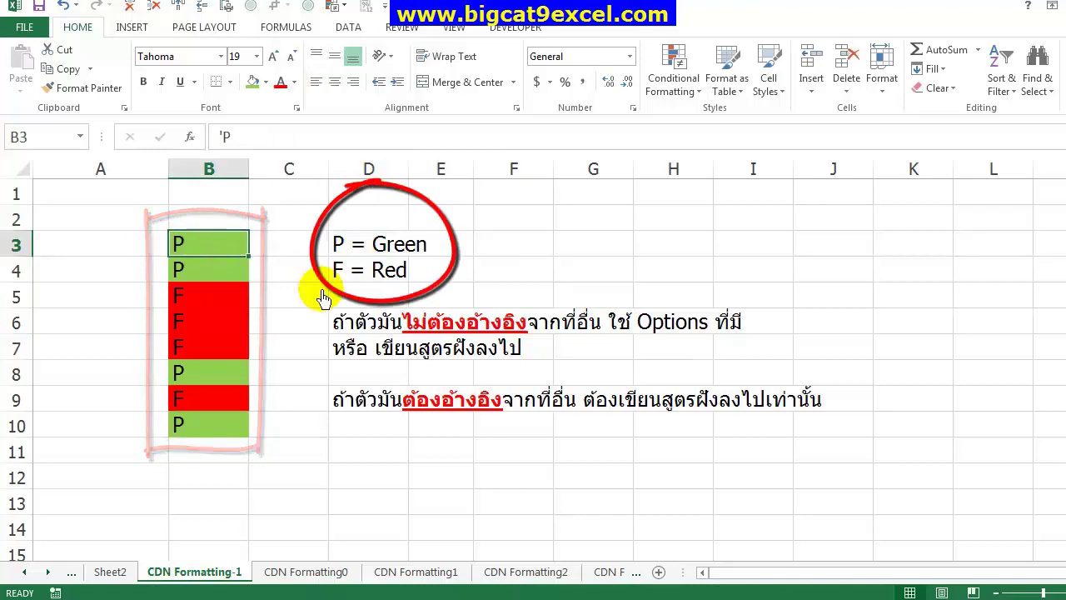
Enter F, F, P, P, P, F, P, F into B3 through B10.
type("F")
key("Return")
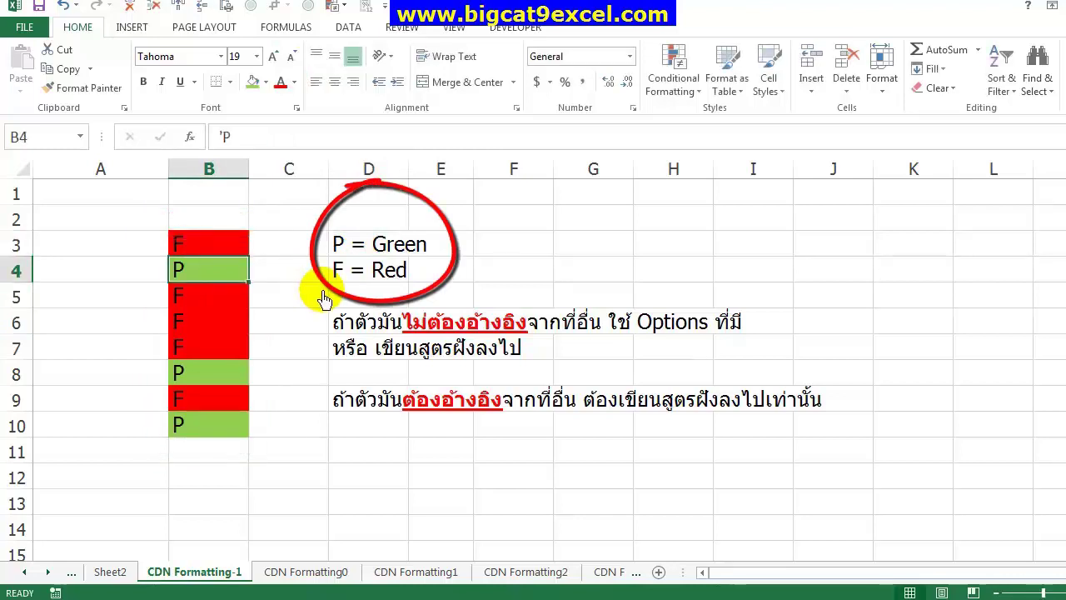
type("F")
key("Return")
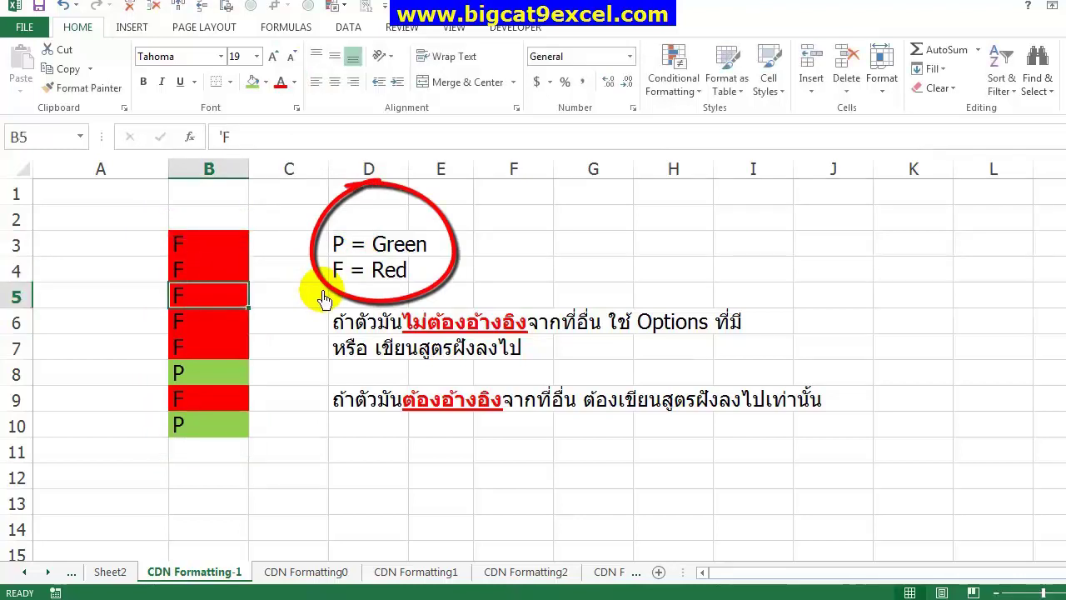
type("P")
key("Return")
type("P")
key("Return")
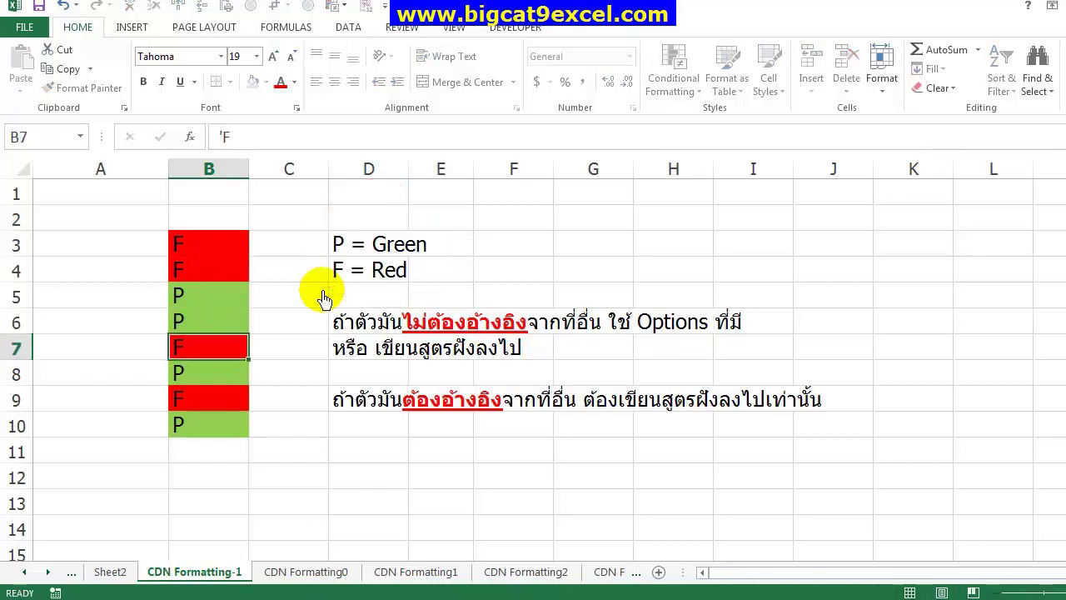
type("P")
key("Return")
type("F")
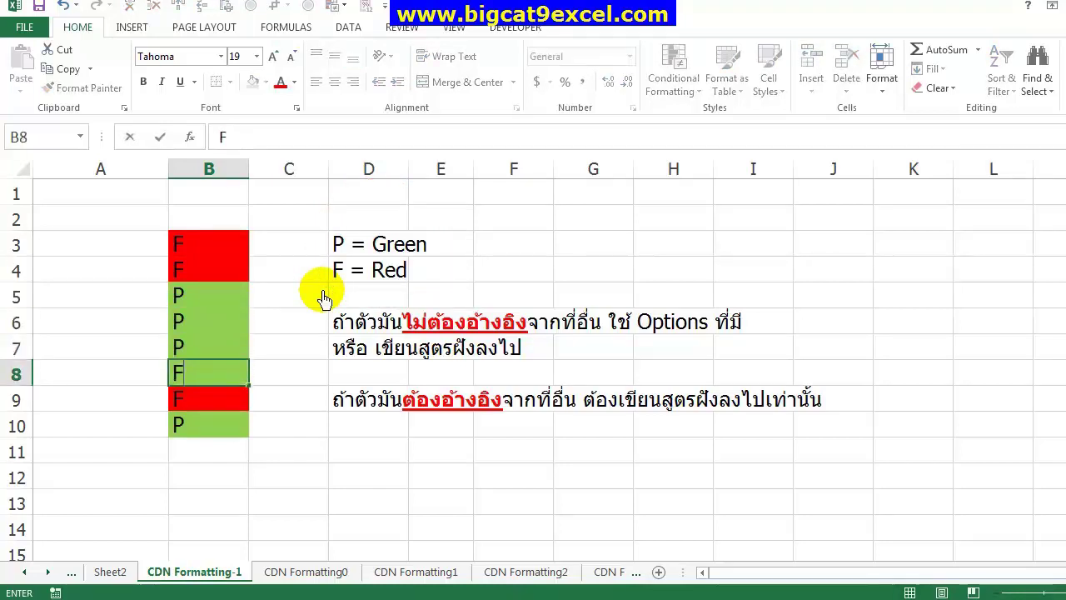
key("Return")
type("P")
key("Return")
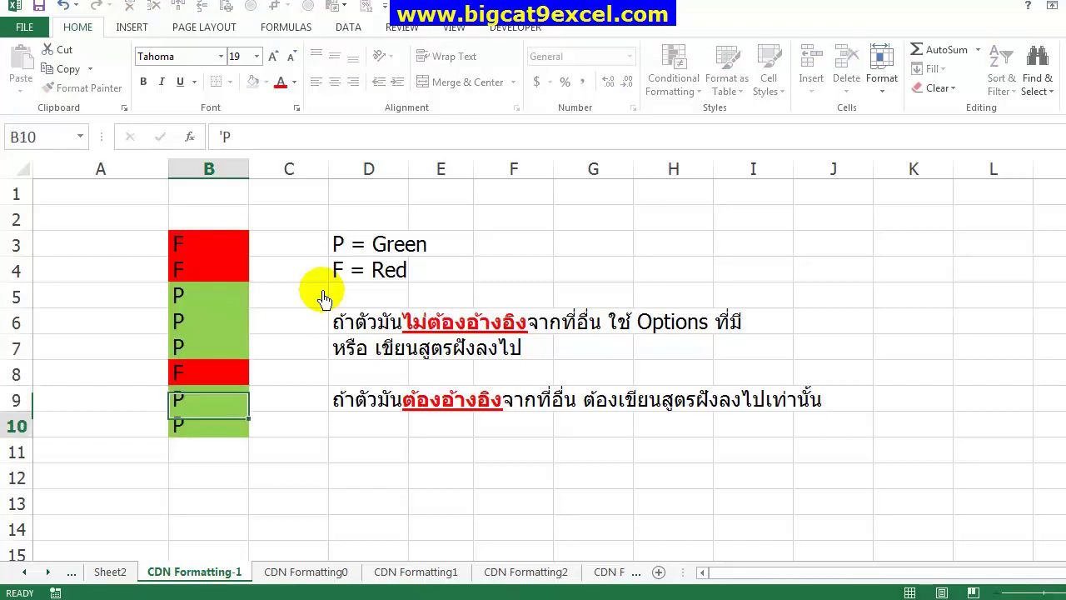
type("F")
key("Return")
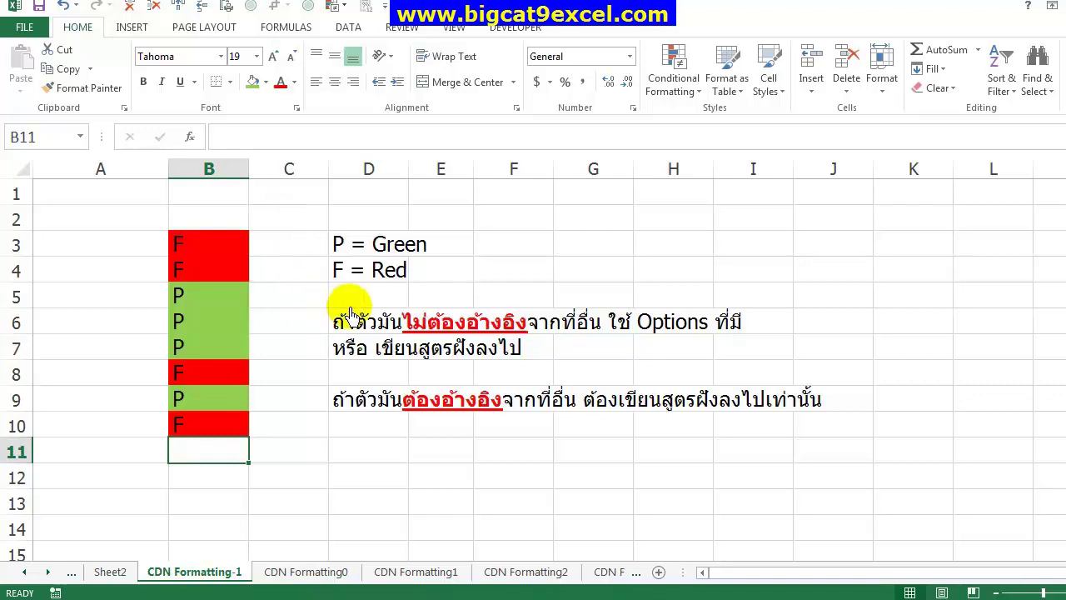
left_click_drag(351, 302, 833, 452)
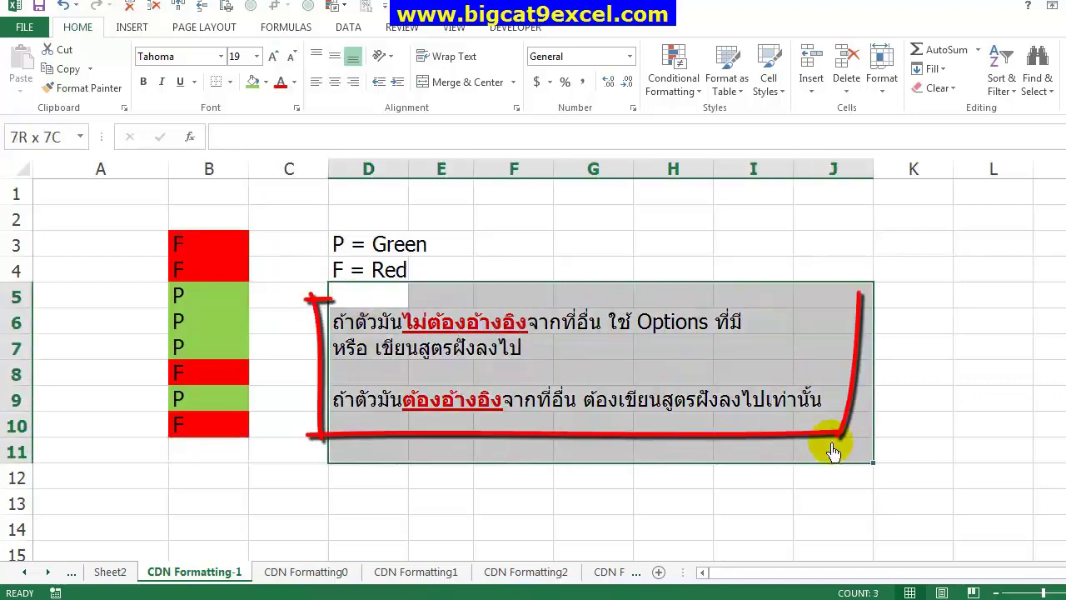
left_click(449, 501)
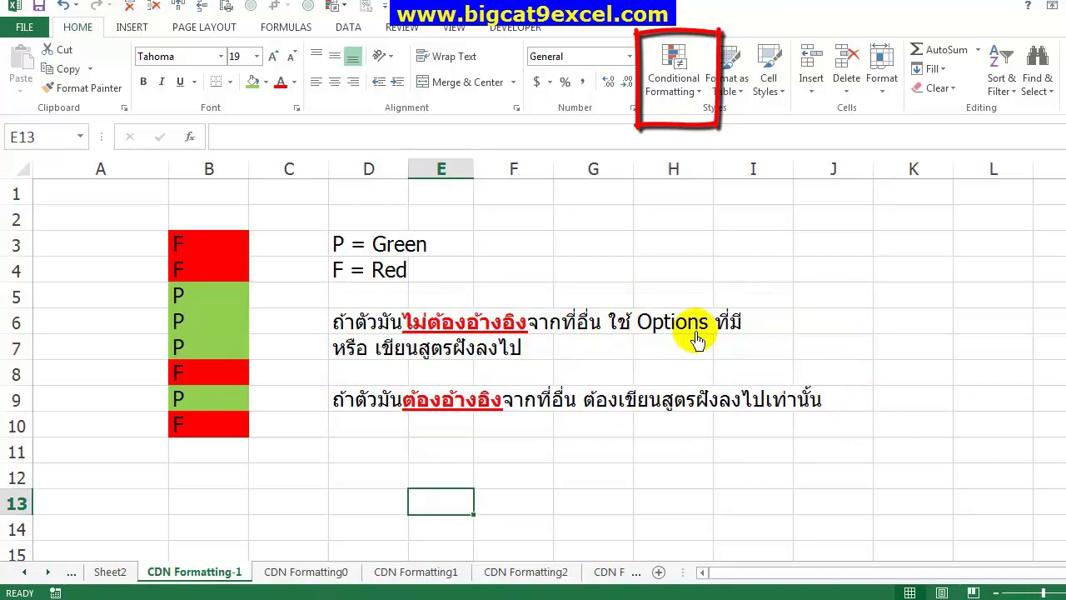
left_click(681, 67)
mouse_move(696, 132)
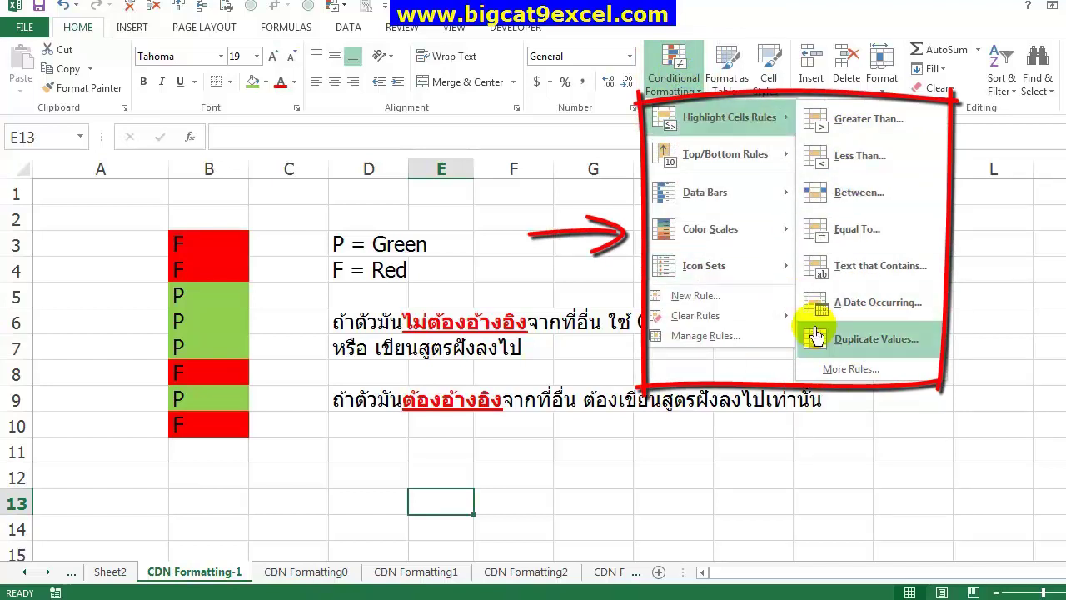
left_click(506, 275)
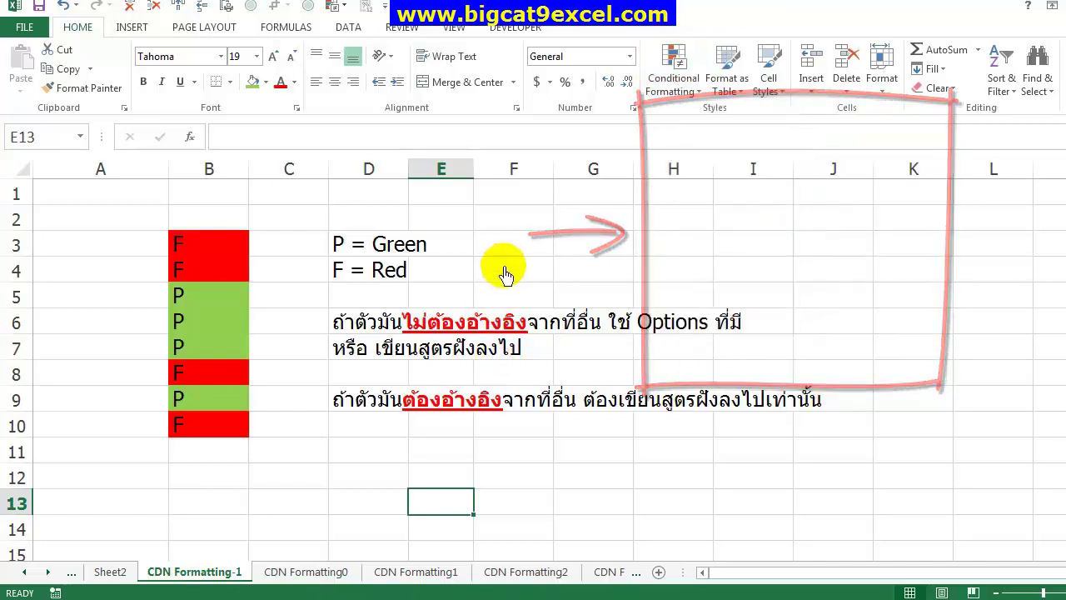
left_click_drag(362, 358, 559, 352)
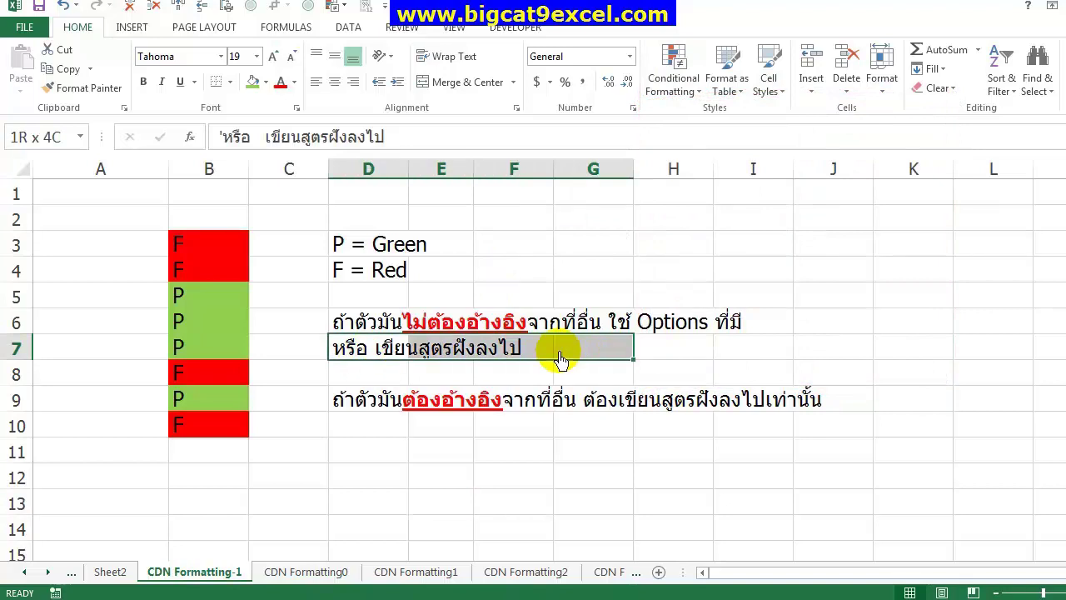
left_click(607, 352)
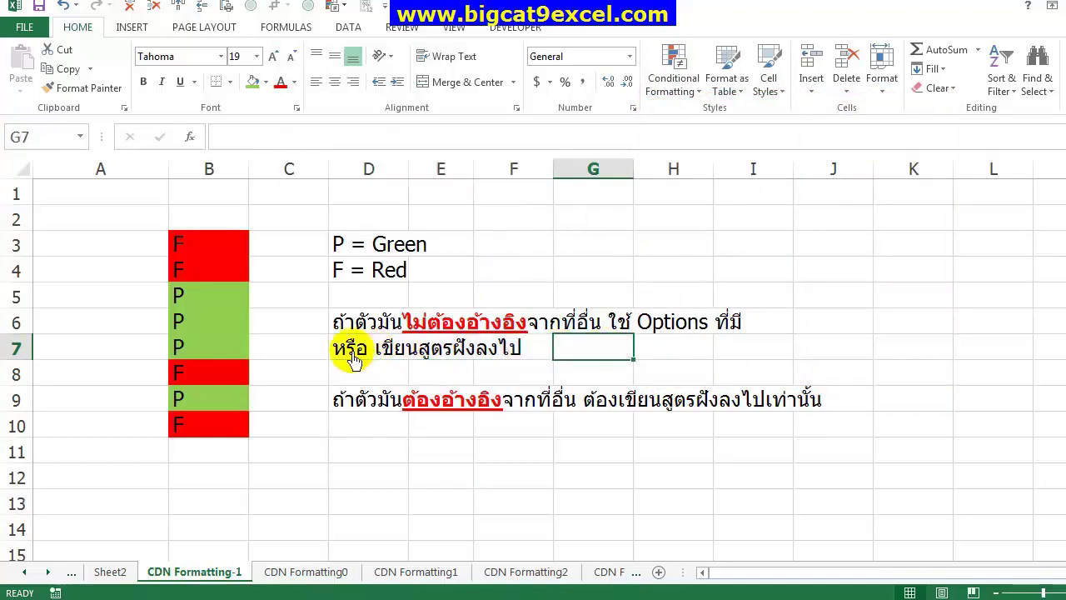
left_click_drag(354, 358, 515, 358)
left_click(589, 360)
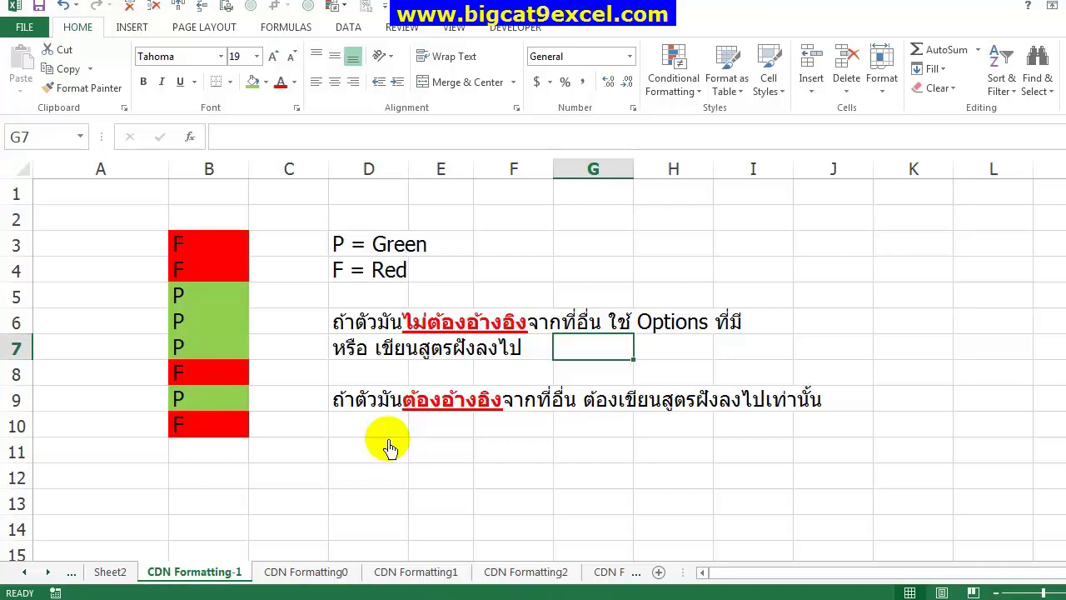
left_click_drag(215, 245, 209, 427)
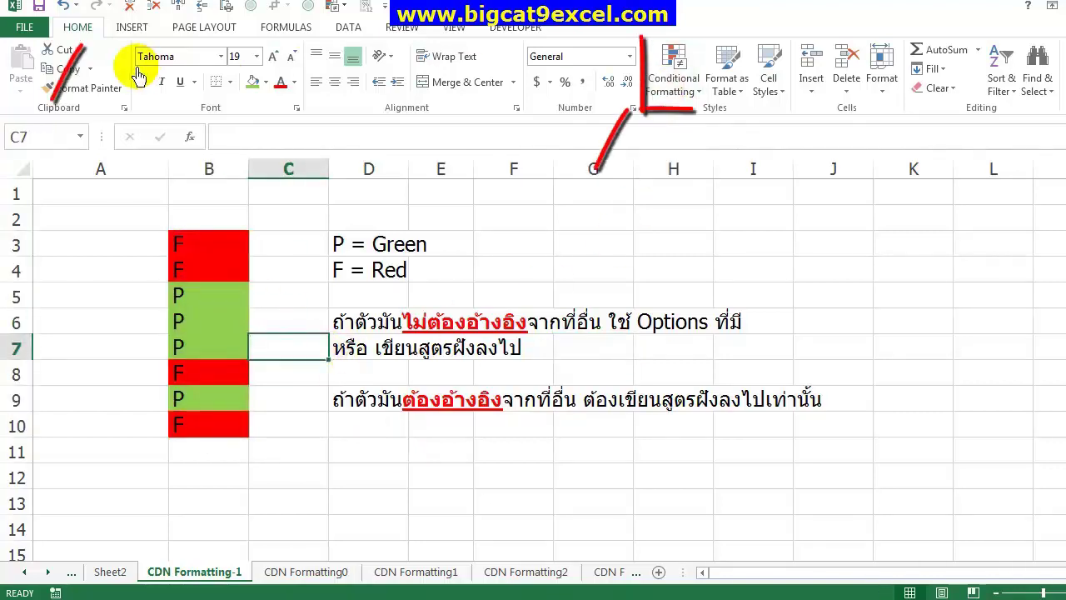
Browse the Conditional Formatting menu options without applying anything.
left_click(667, 86)
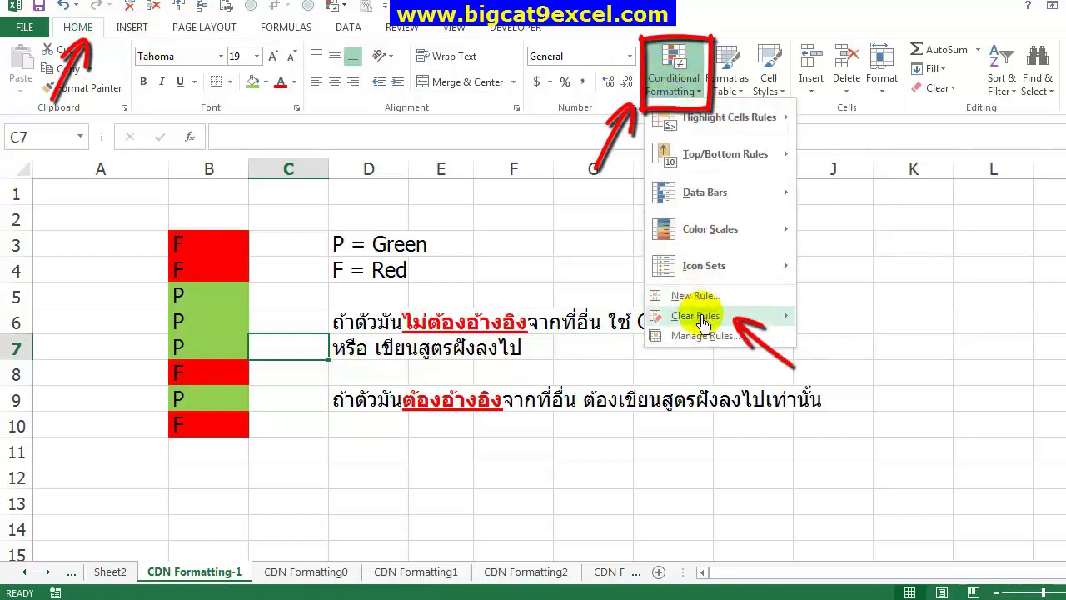
mouse_move(752, 314)
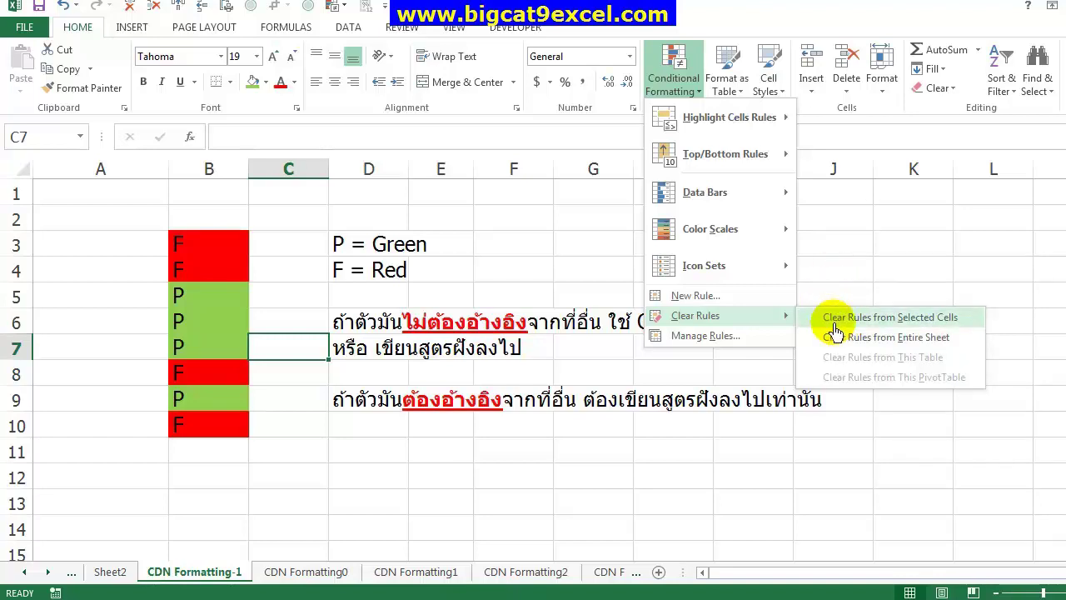
left_click(838, 250)
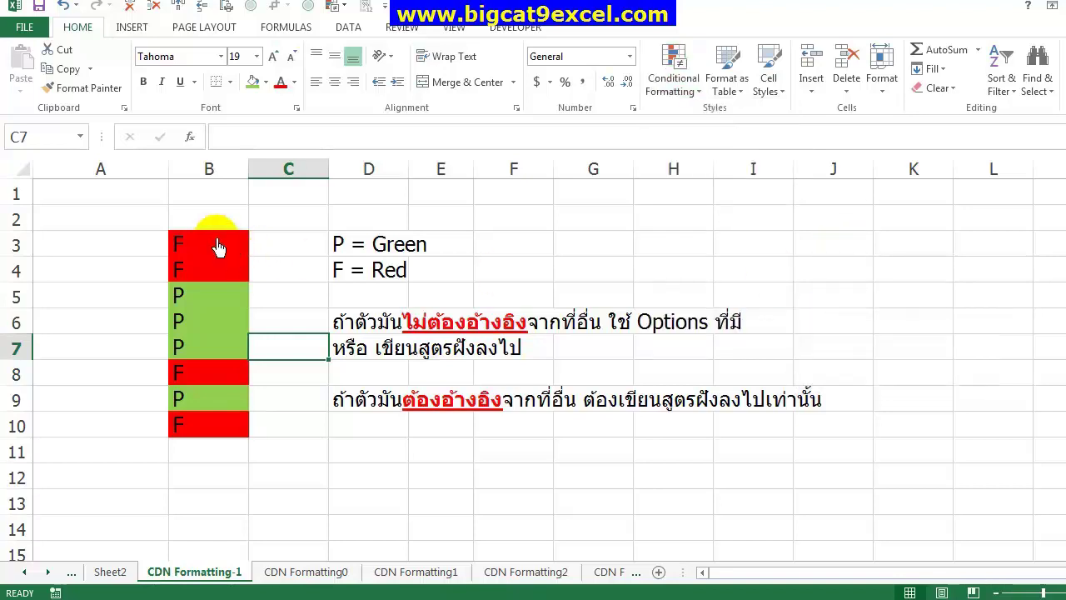
Clear the conditional formatting rules from the selected cells B3:B5.
left_click_drag(216, 248, 215, 297)
left_click(673, 73)
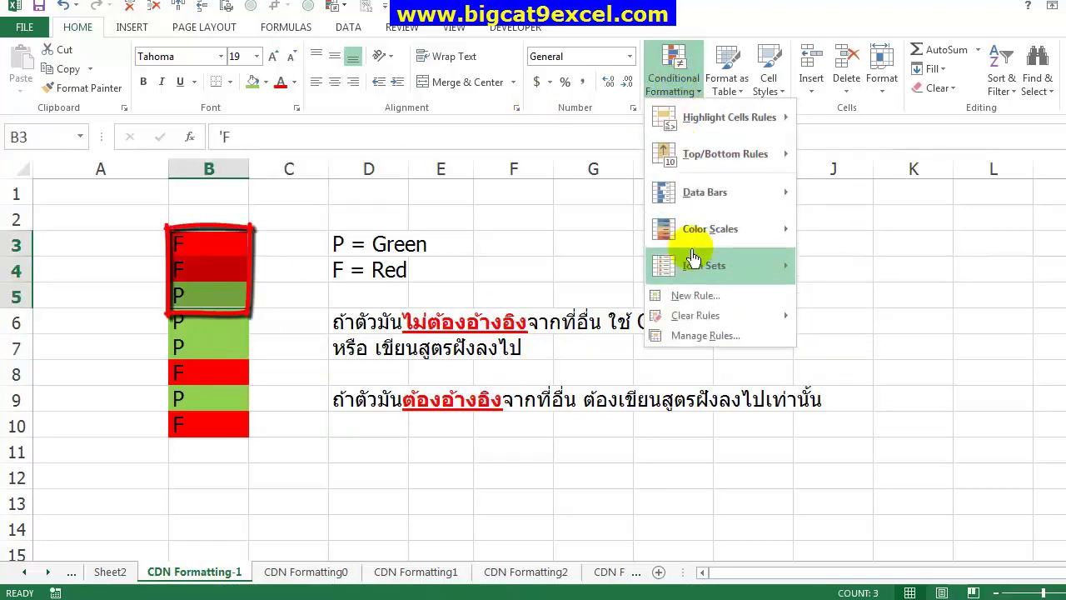
mouse_move(718, 315)
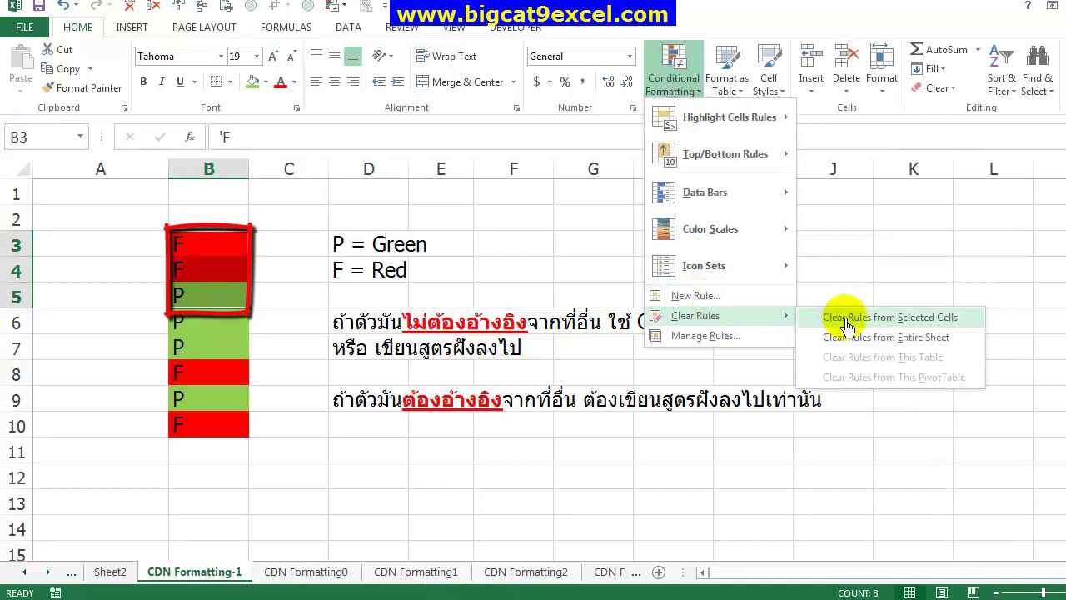
left_click(876, 325)
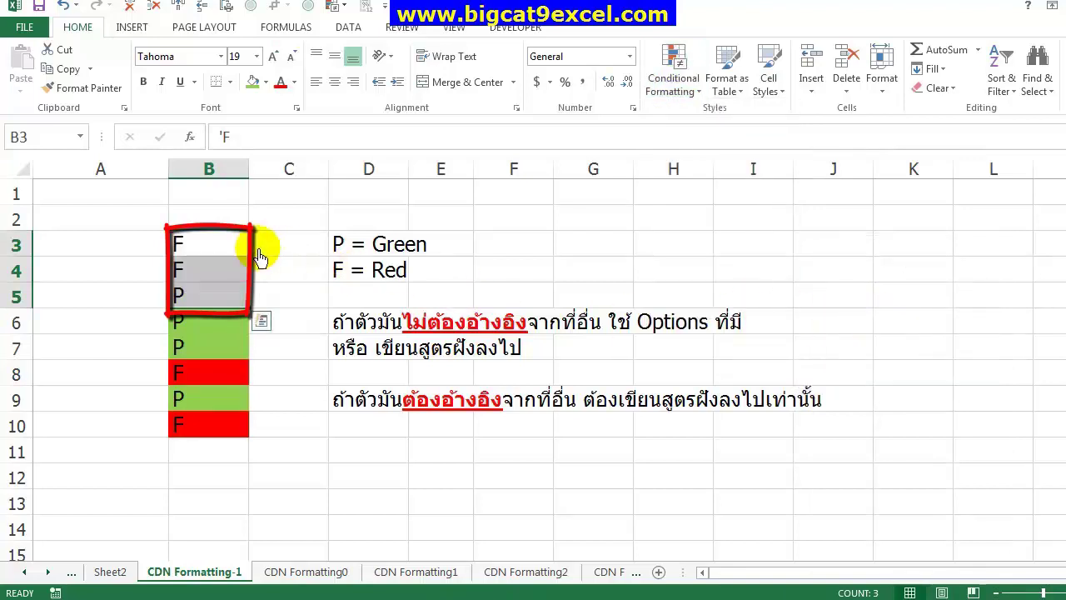
left_click(673, 243)
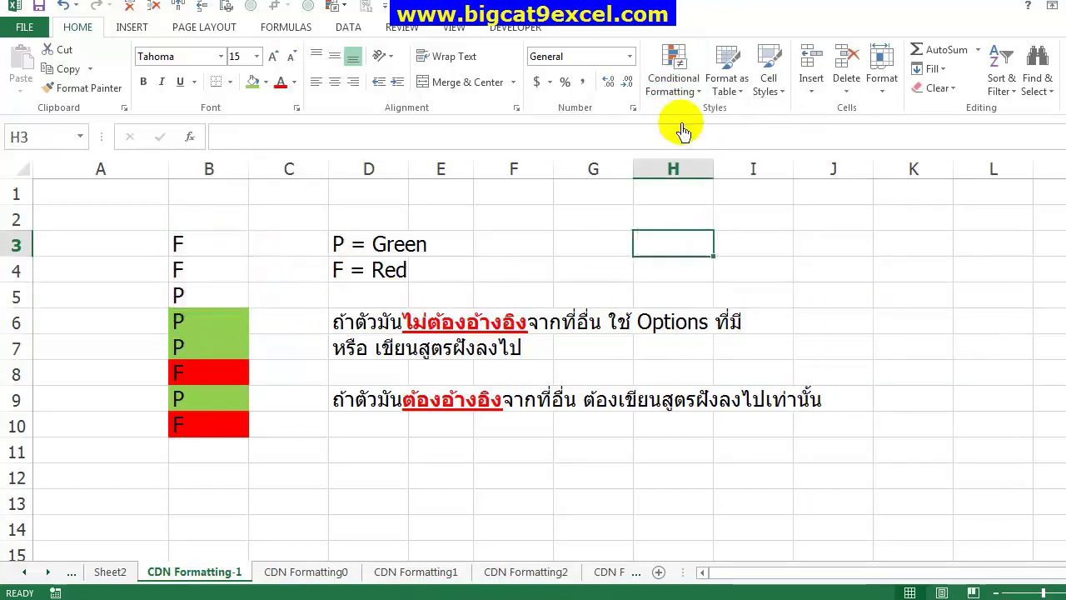
left_click(673, 75)
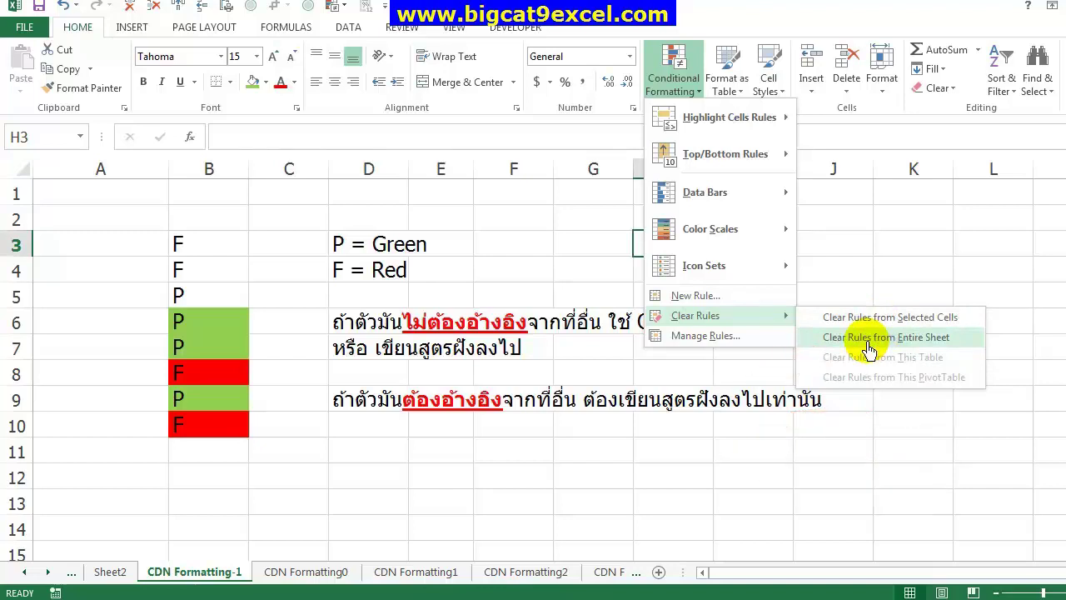
left_click(869, 338)
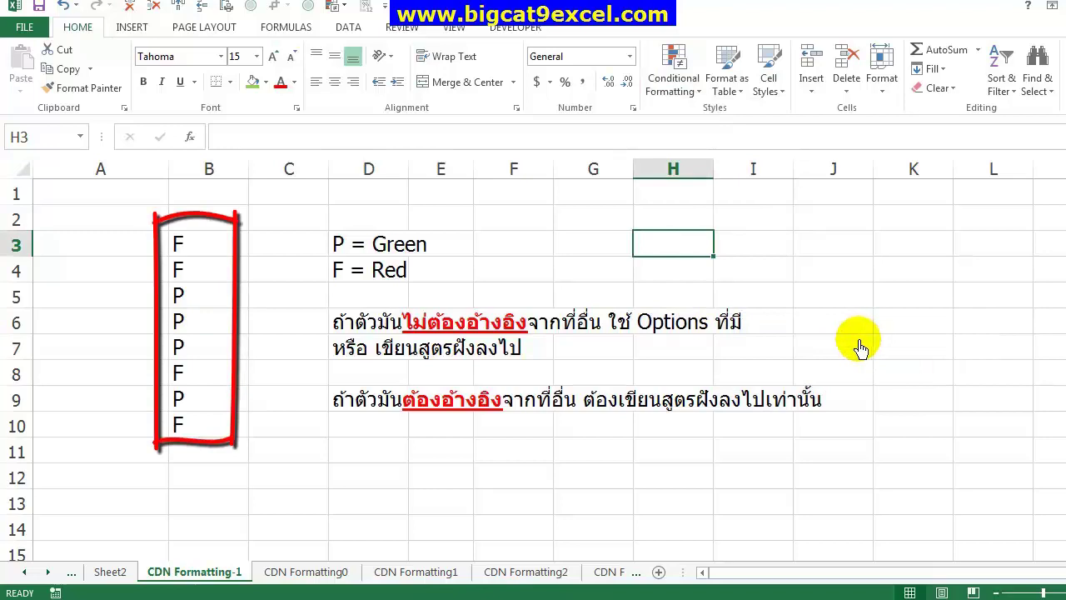
left_click(588, 261)
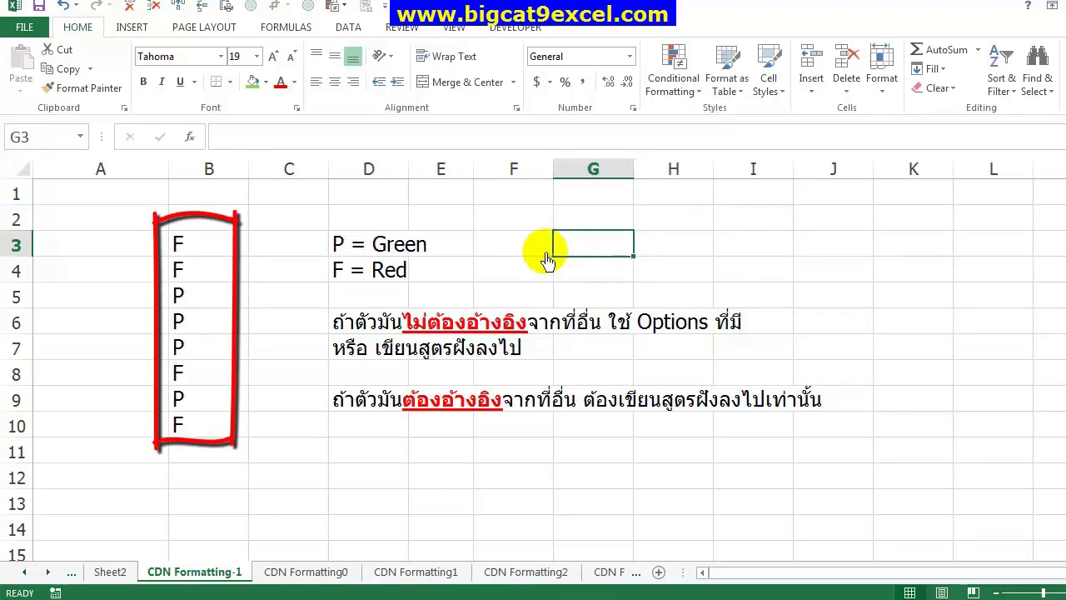
Highlight the explanatory notes in rows 6–7 while explaining, ending with B3:B10 selected.
left_click_drag(540, 250, 509, 475)
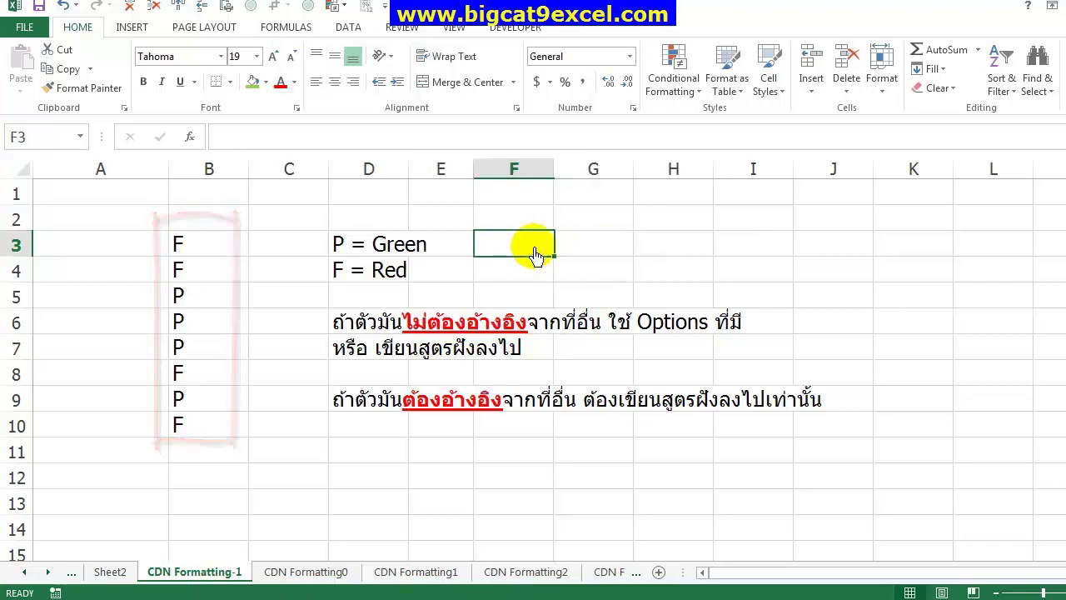
left_click(508, 476)
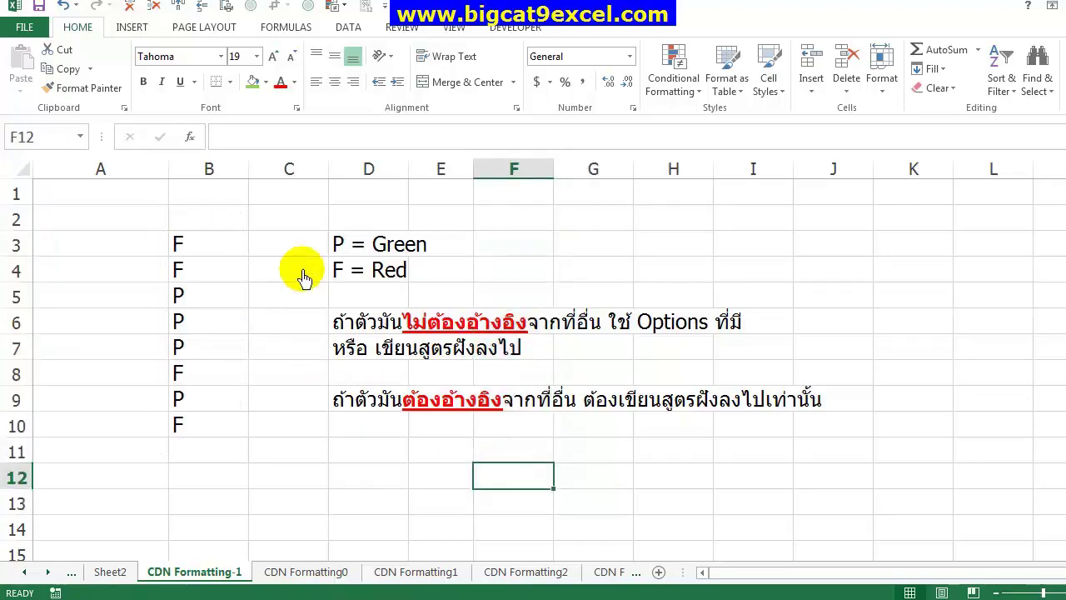
left_click_drag(200, 245, 198, 426)
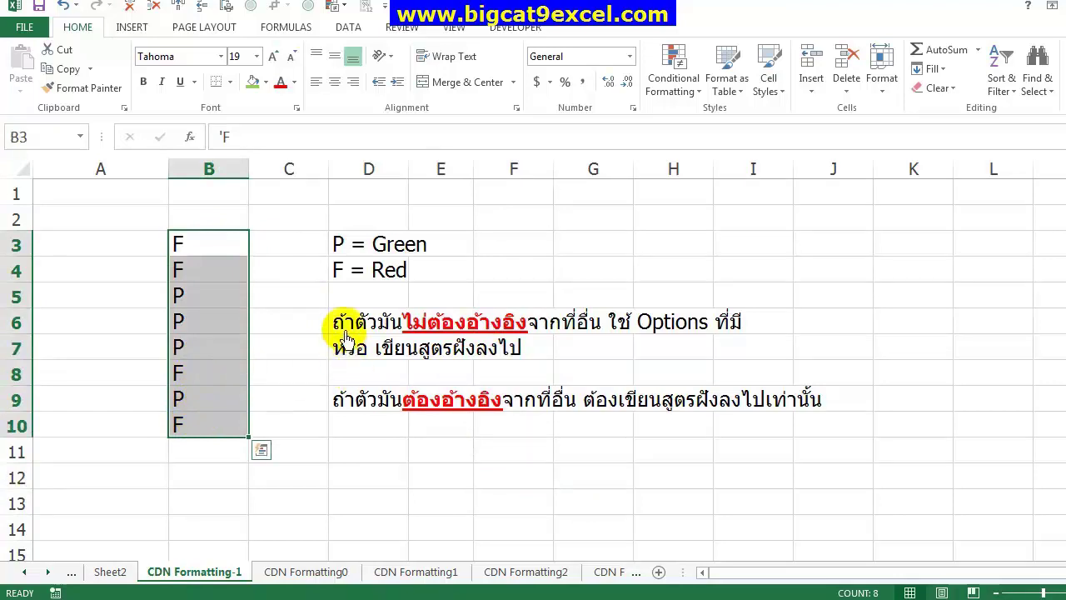
left_click_drag(348, 324, 596, 331)
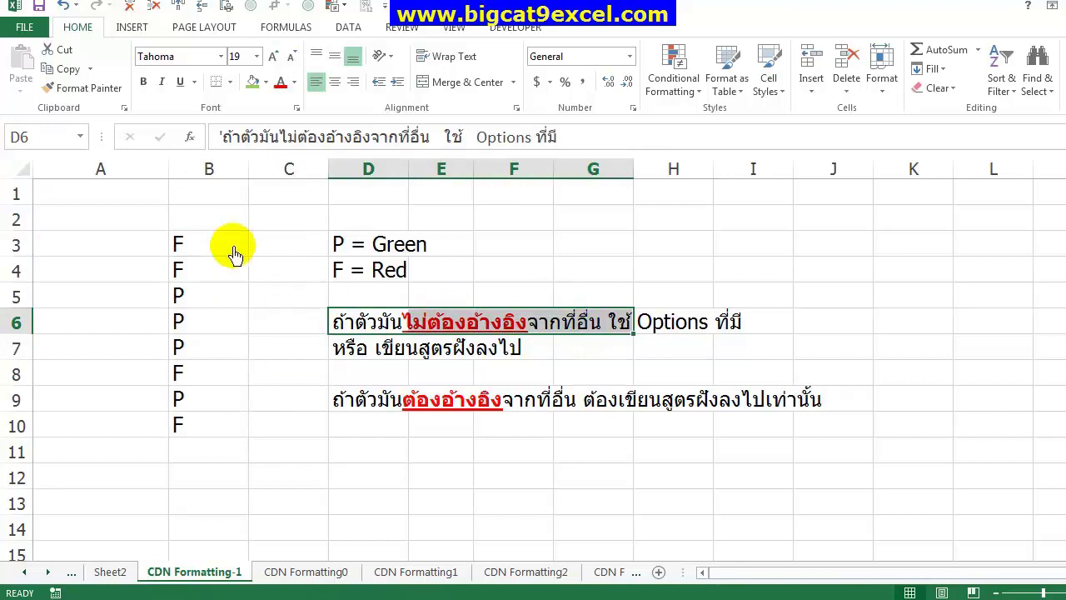
left_click_drag(230, 245, 205, 419)
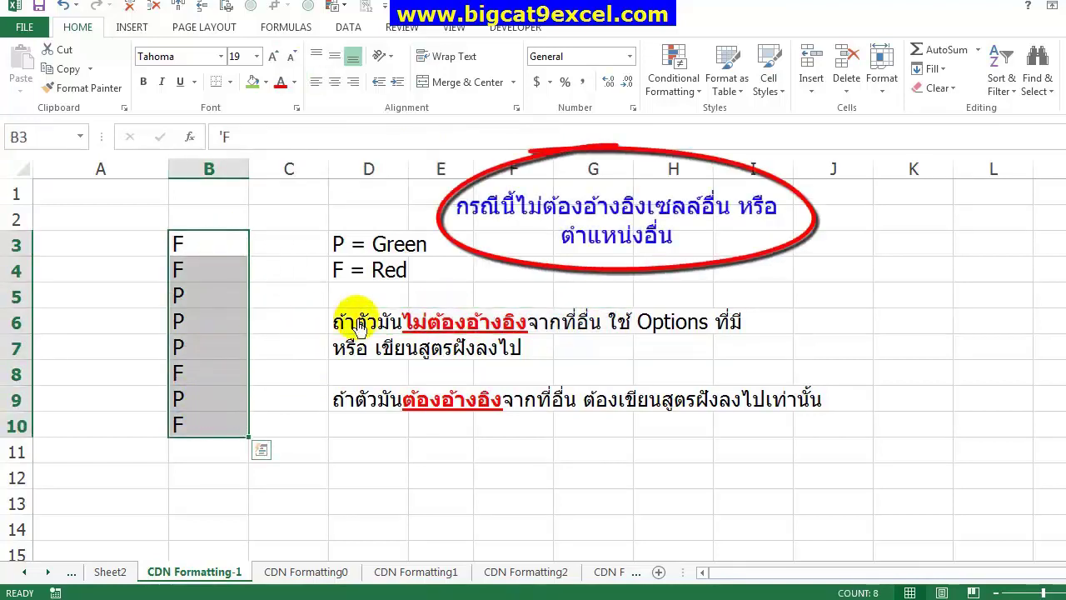
left_click_drag(335, 320, 658, 331)
left_click_drag(374, 345, 599, 348)
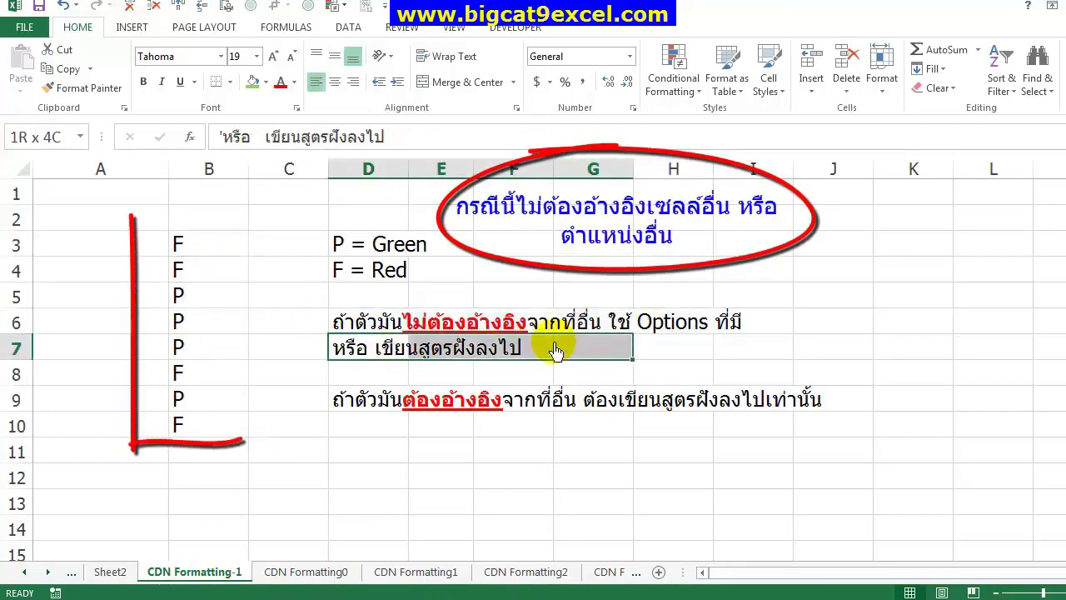
left_click(600, 348)
left_click_drag(181, 245, 218, 423)
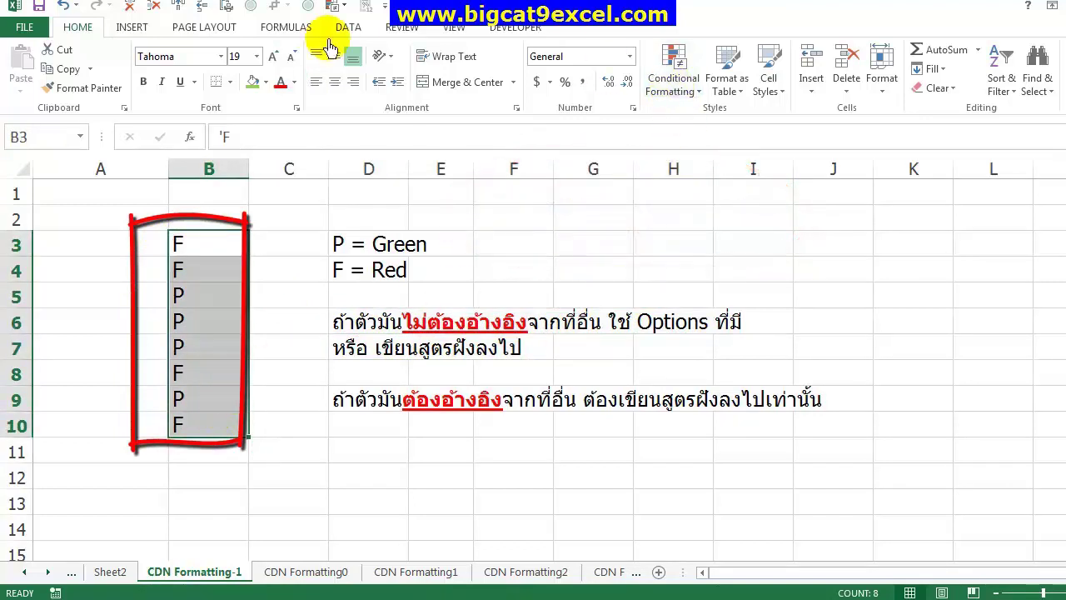
Start an Equal To highlight rule for value P, previewing the yellow and light red presets.
left_click(673, 83)
mouse_move(688, 123)
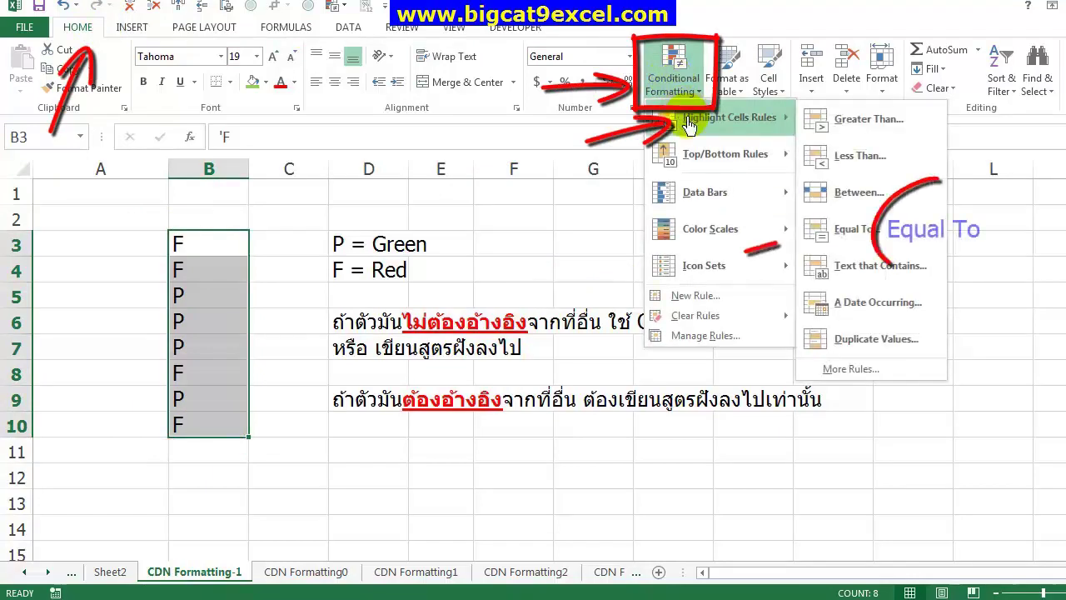
left_click(850, 228)
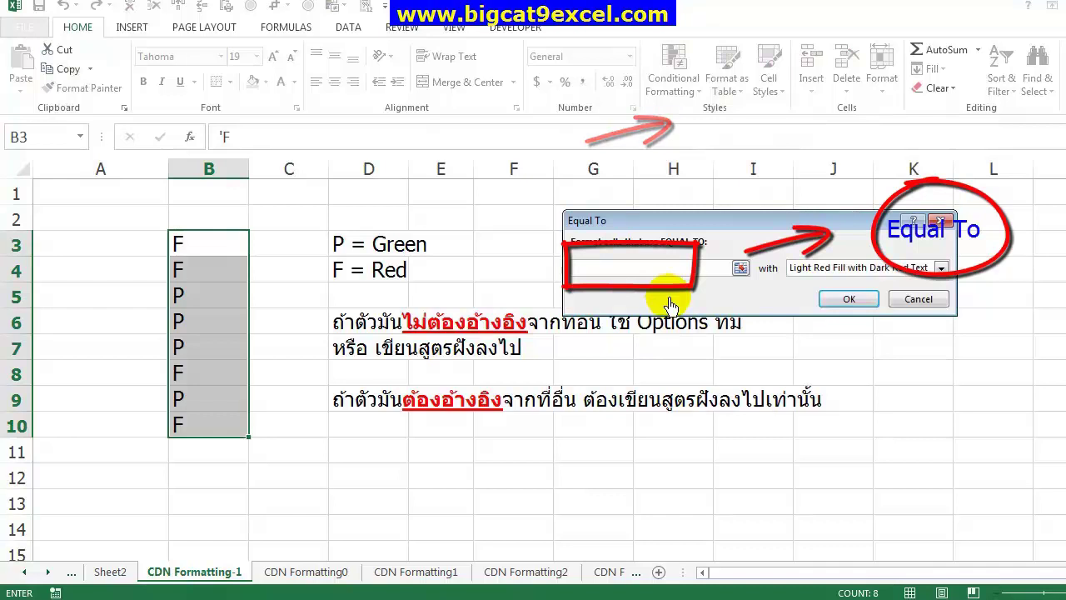
type("P")
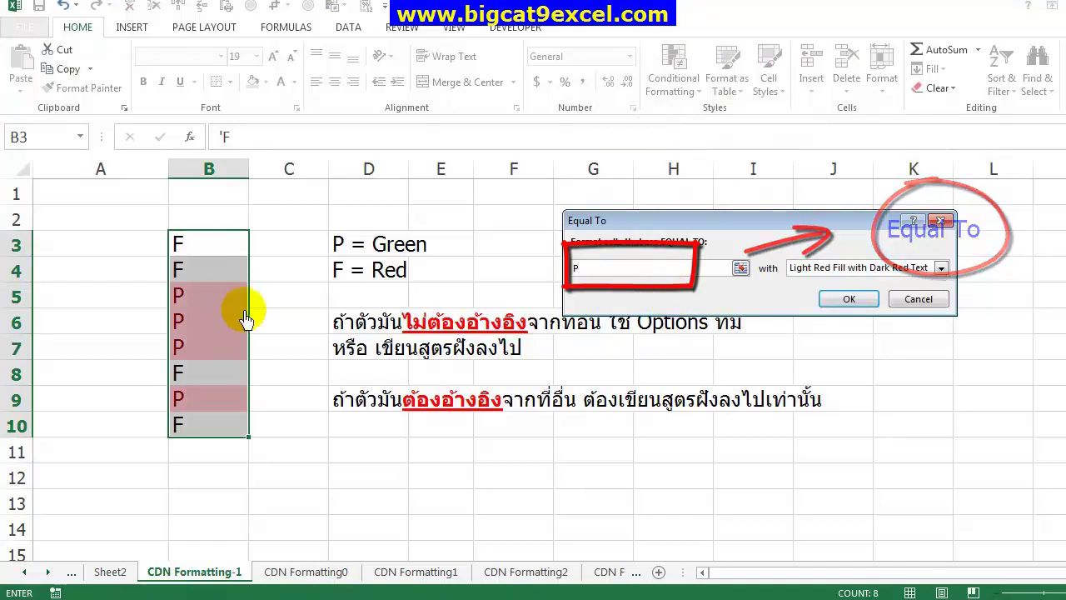
left_click(821, 277)
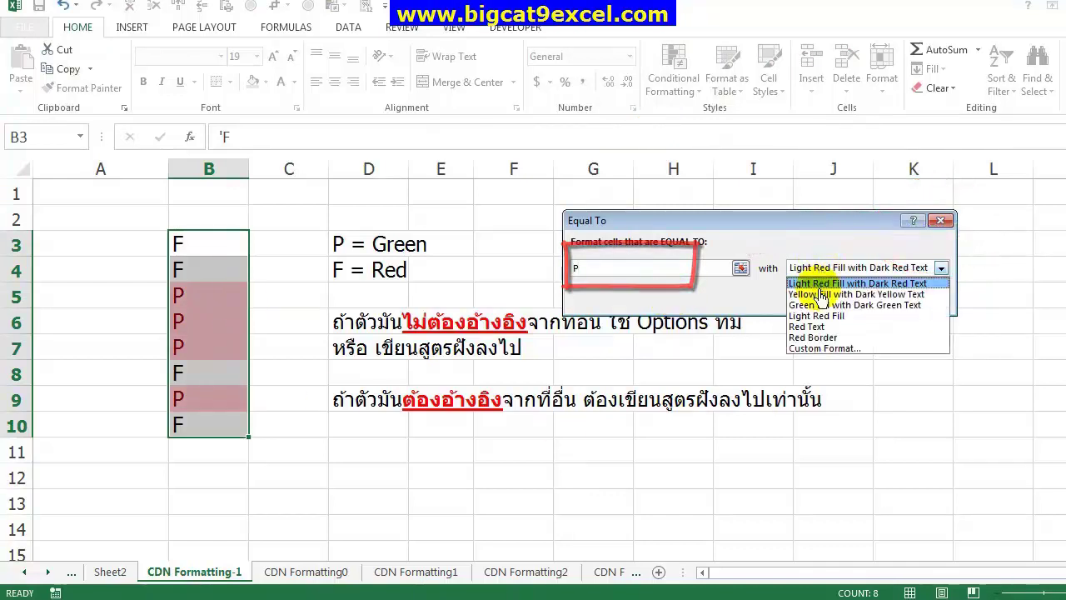
left_click(823, 291)
left_click(812, 268)
left_click(817, 315)
left_click(812, 267)
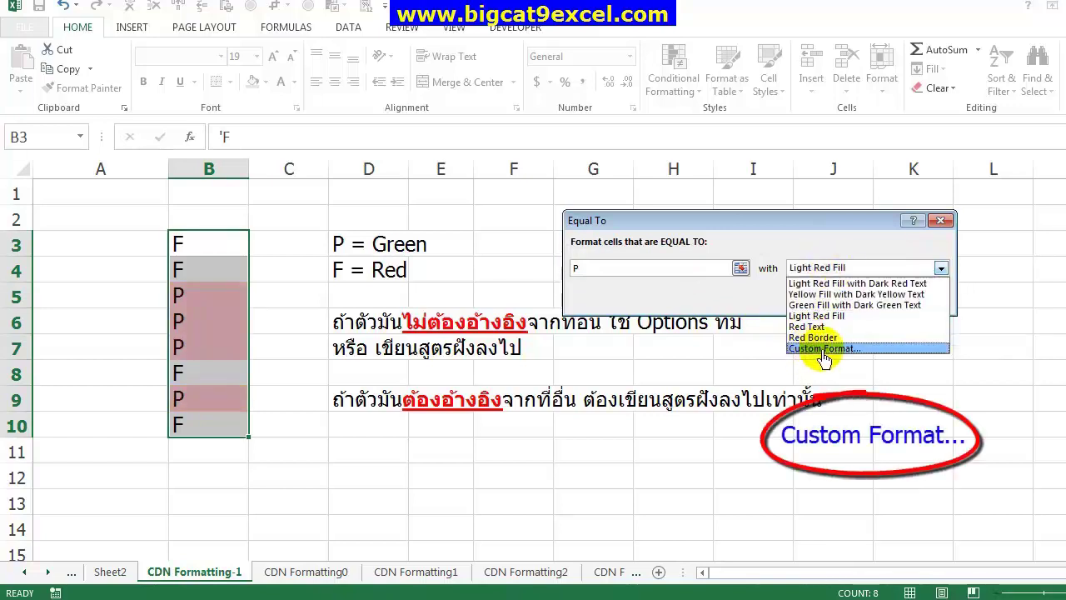
Give the P rule a custom green background fill and apply it.
left_click(833, 348)
left_click(573, 63)
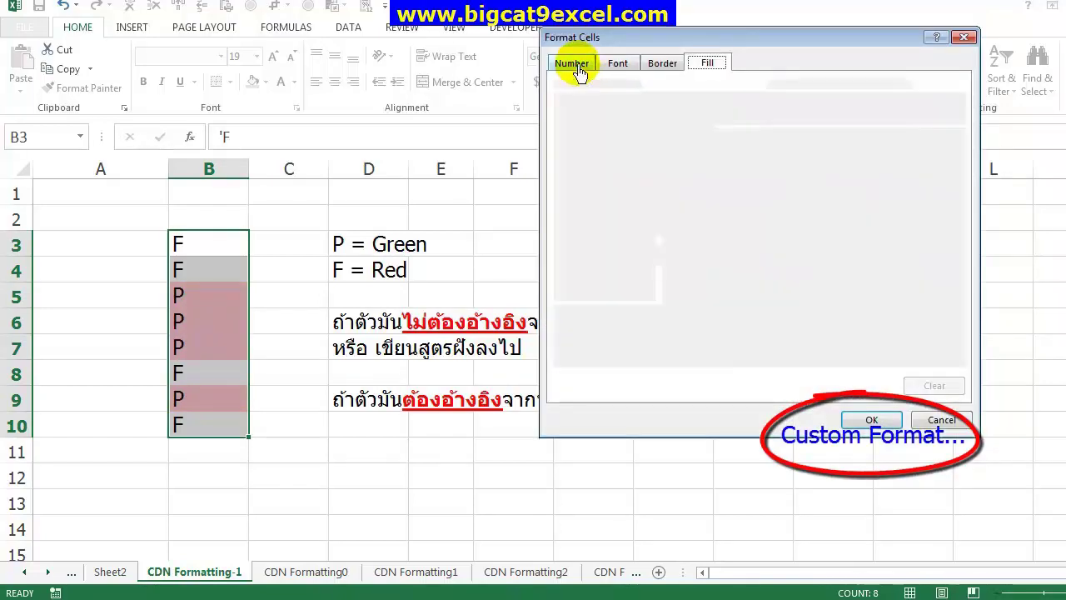
left_click(618, 63)
left_click(660, 64)
left_click(706, 63)
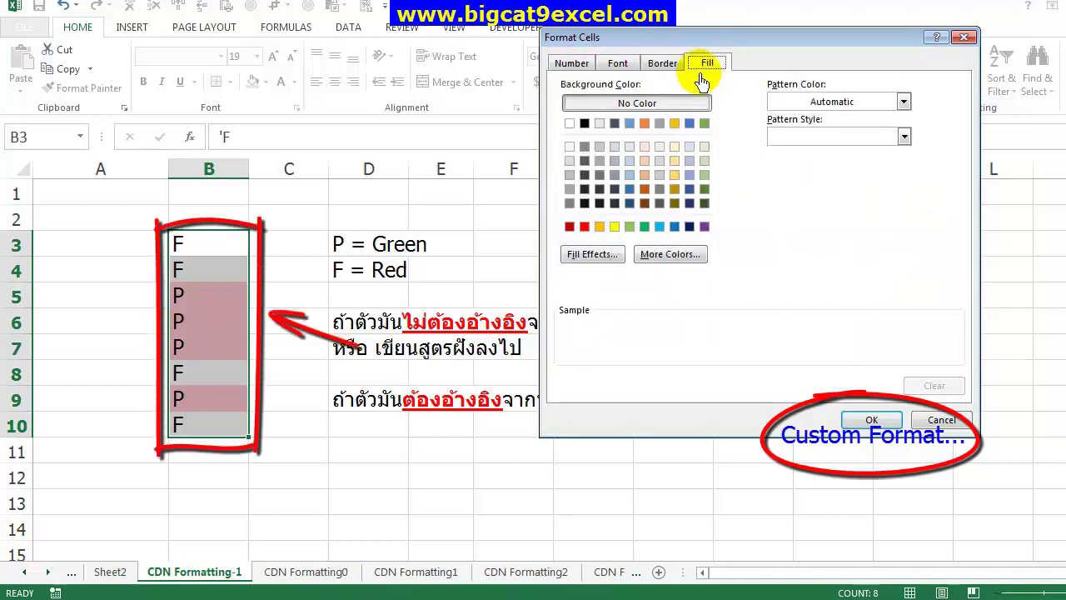
left_click(628, 226)
left_click(854, 420)
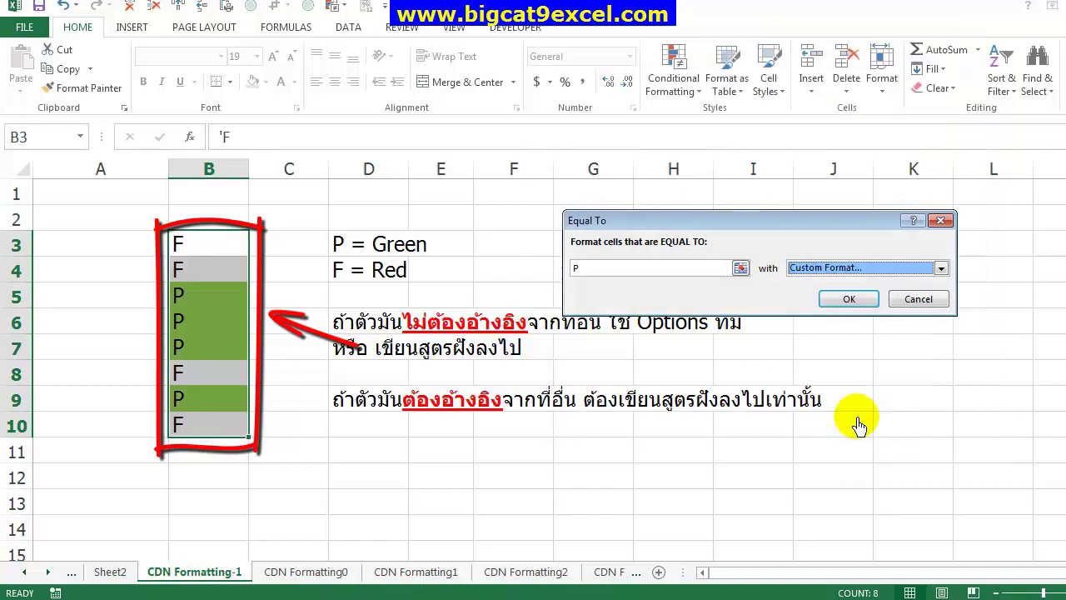
left_click(851, 298)
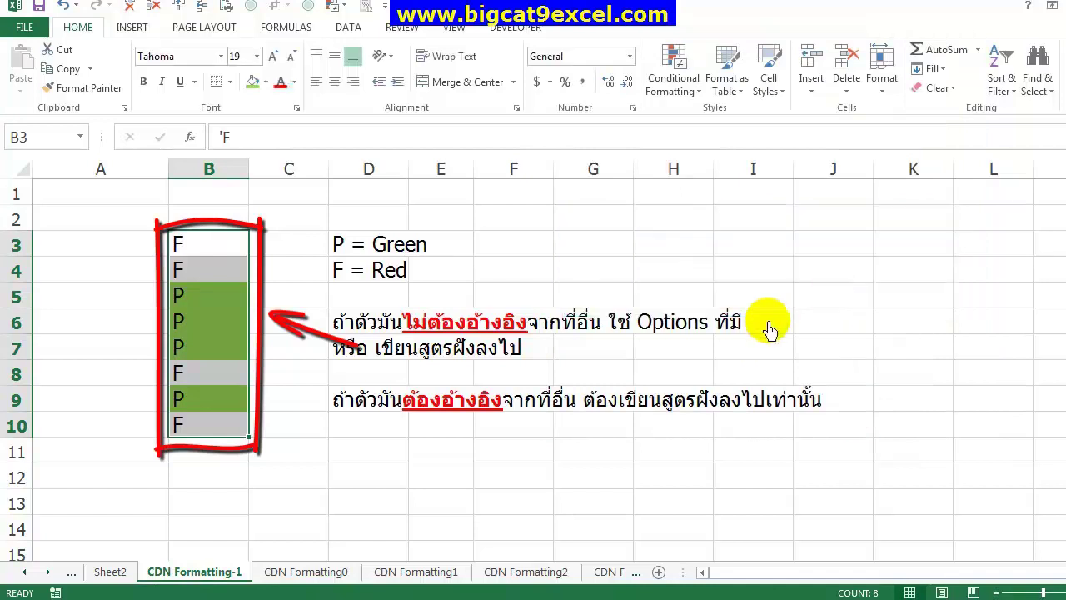
Reselect B3:B10 and start a second Equal To rule with value F.
left_click(619, 275)
left_click_drag(181, 250, 185, 421)
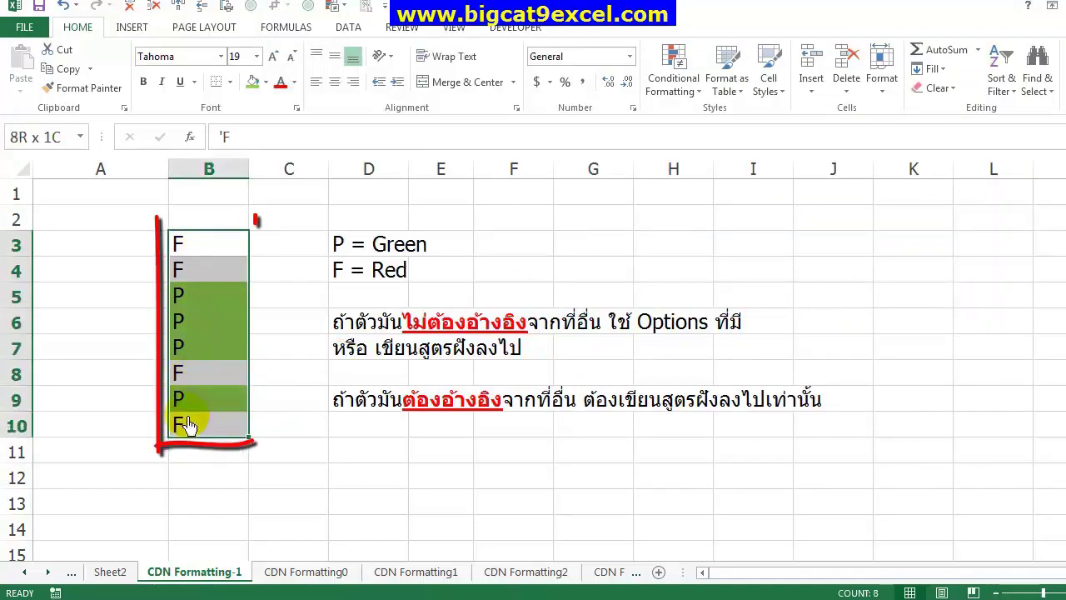
left_click(673, 100)
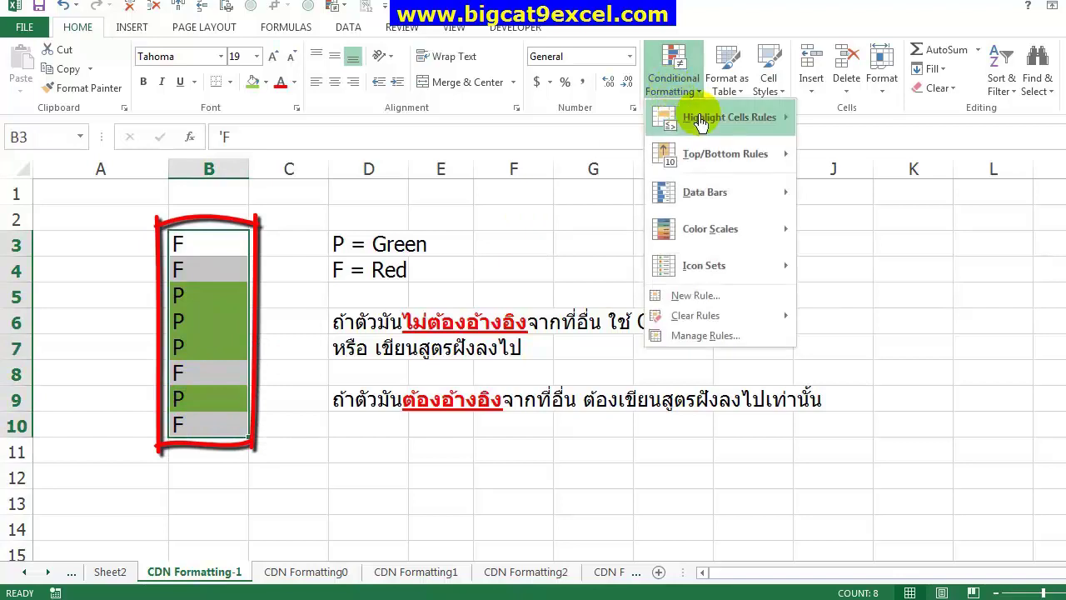
mouse_move(706, 116)
left_click(847, 241)
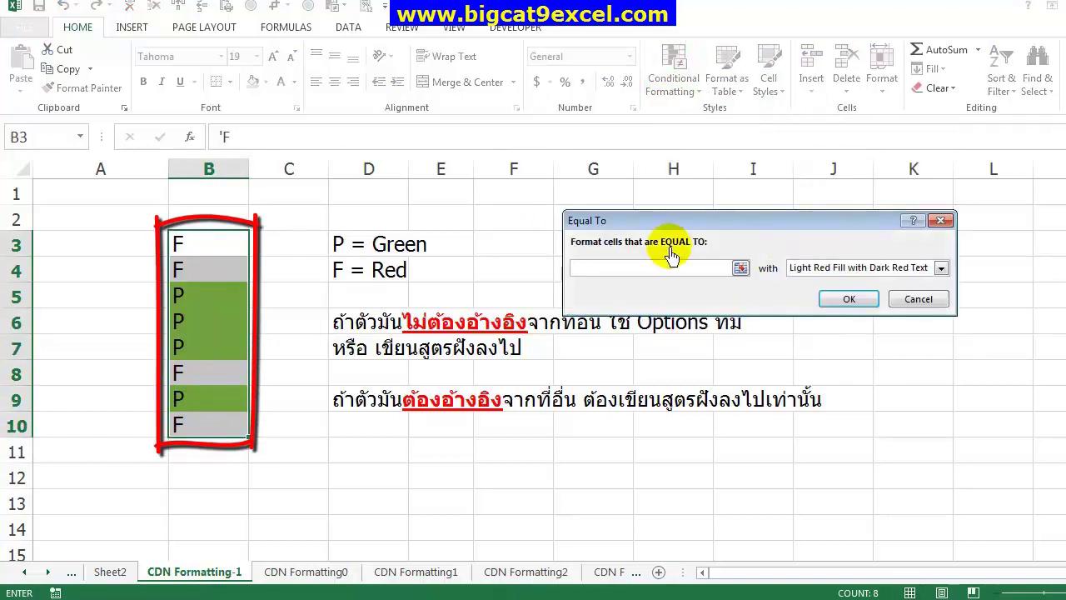
type("P")
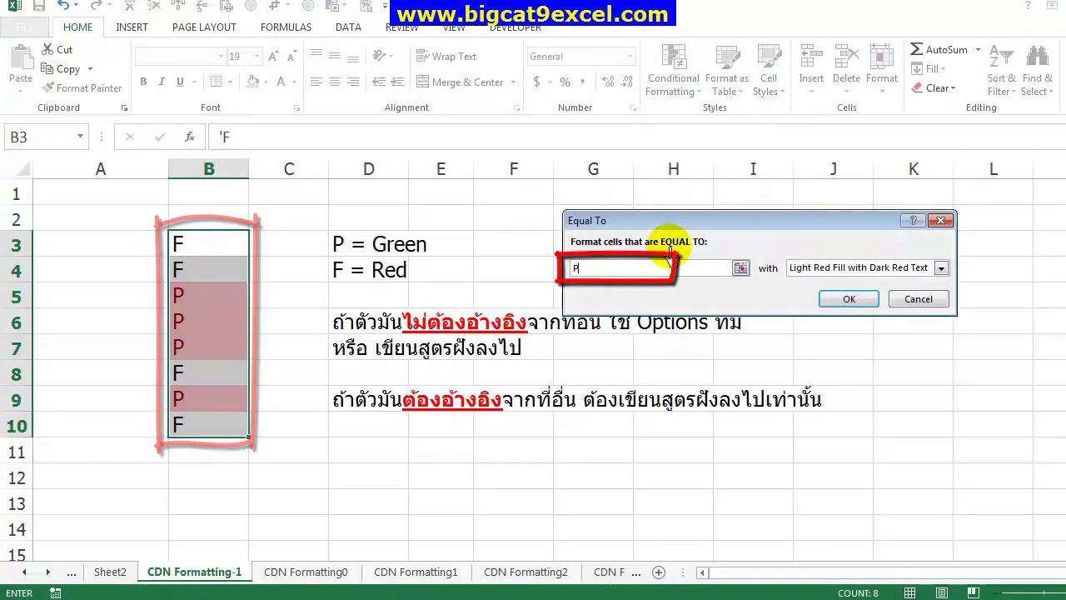
key("BackSpace")
type("F")
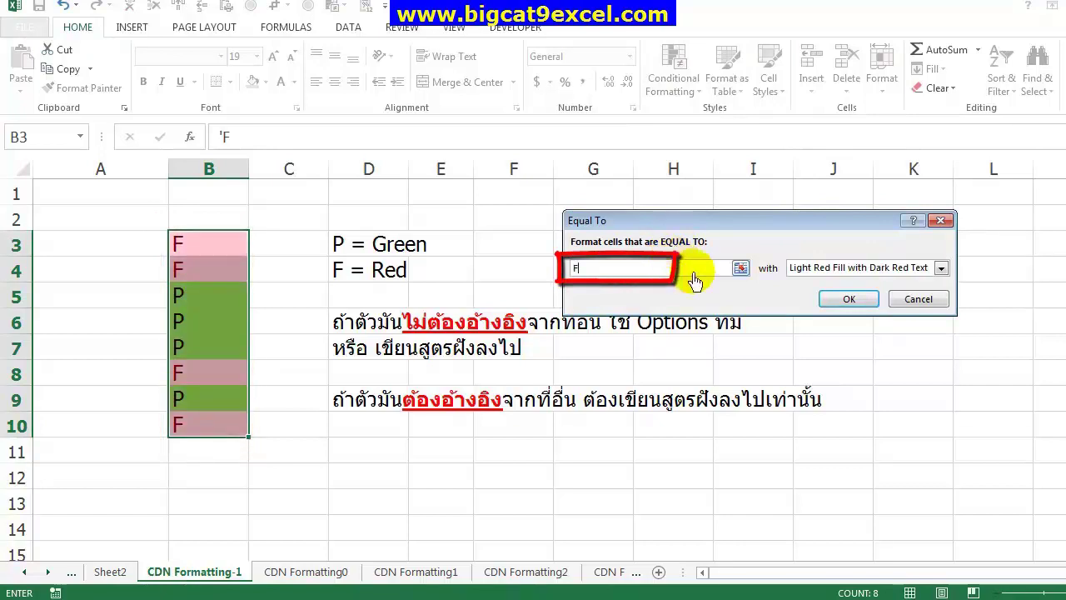
Give the F rule a custom bright red fill and apply it.
left_click(810, 269)
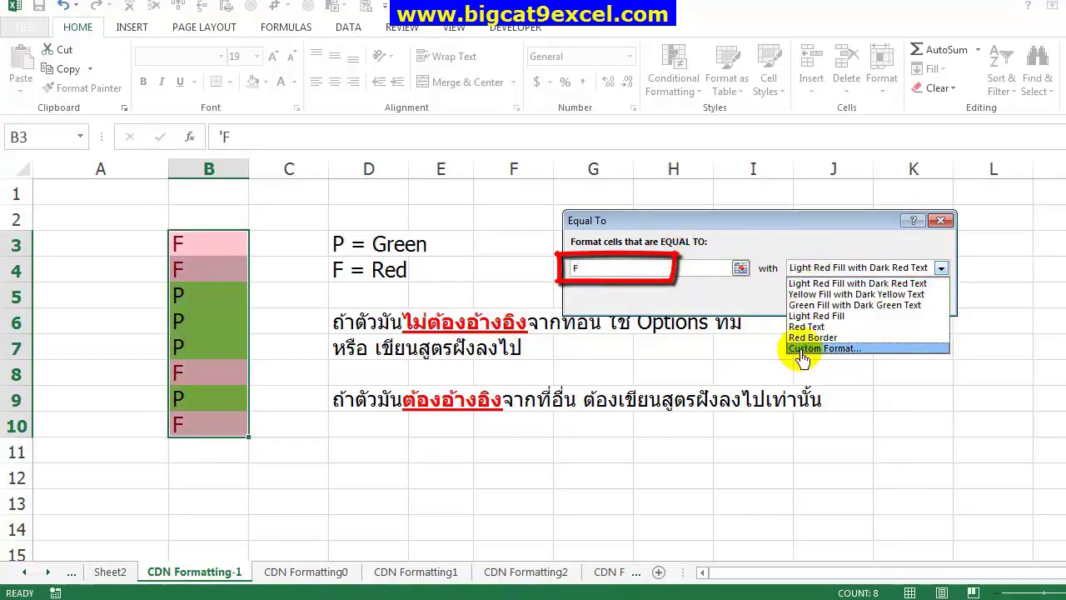
left_click(805, 349)
left_click(584, 227)
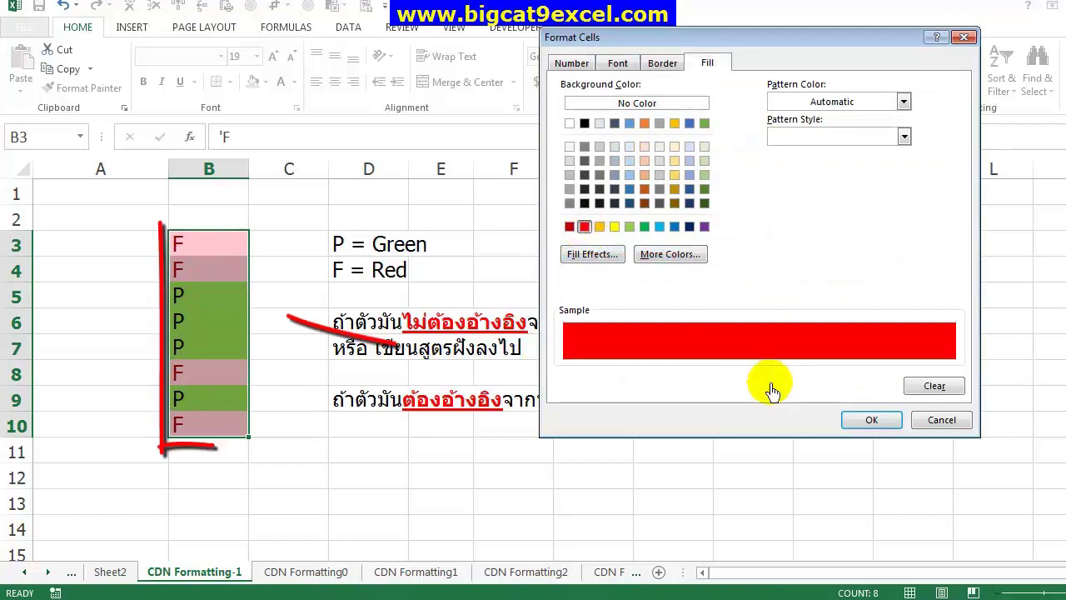
left_click(870, 421)
left_click(849, 298)
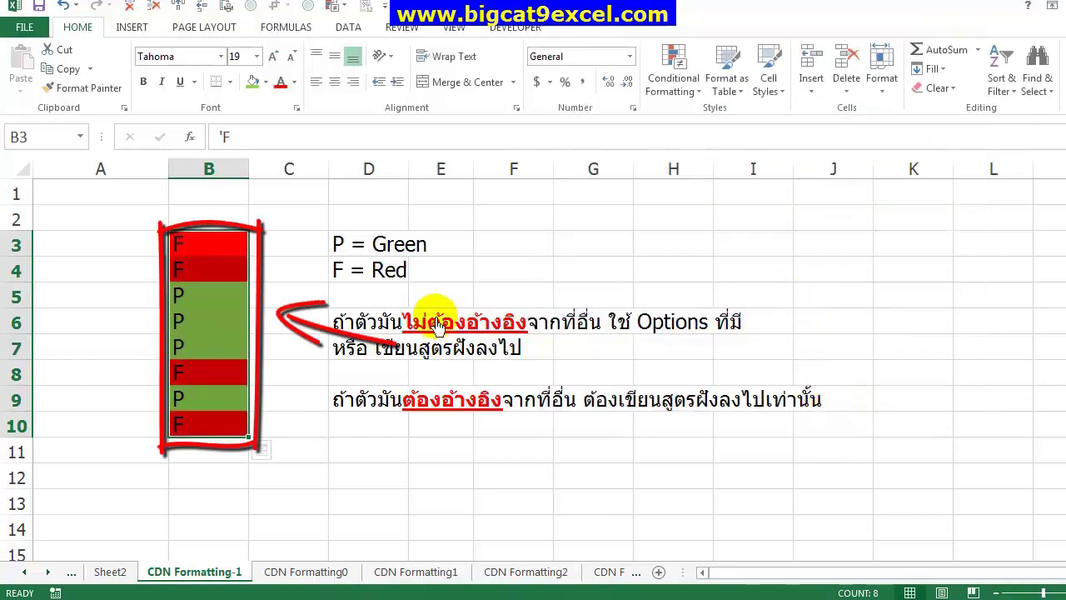
left_click(533, 252)
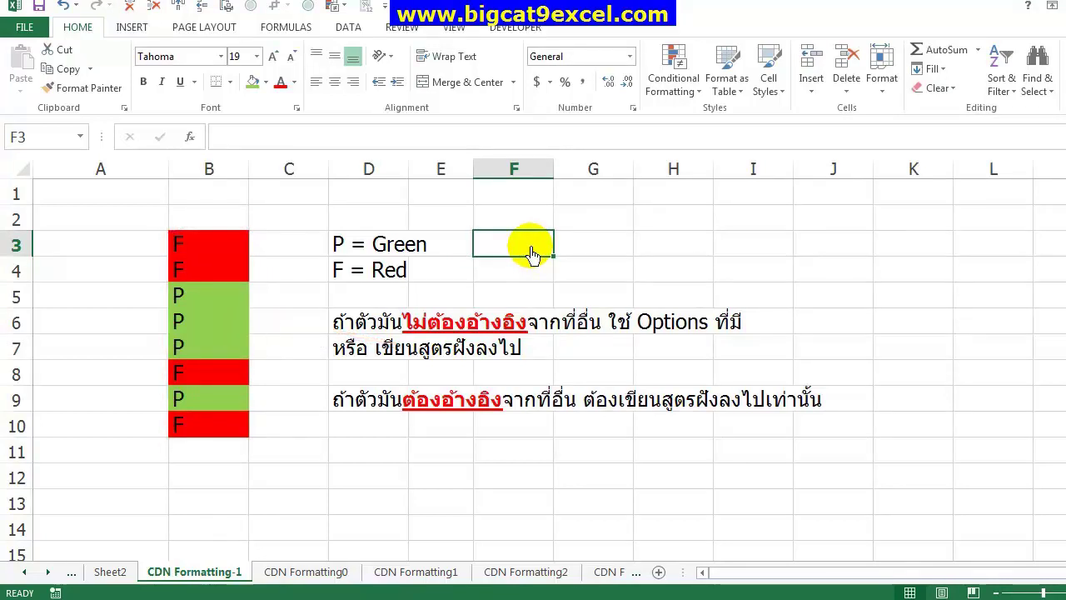
Highlight the second note line across D7:H7, then deselect it.
left_click(360, 354)
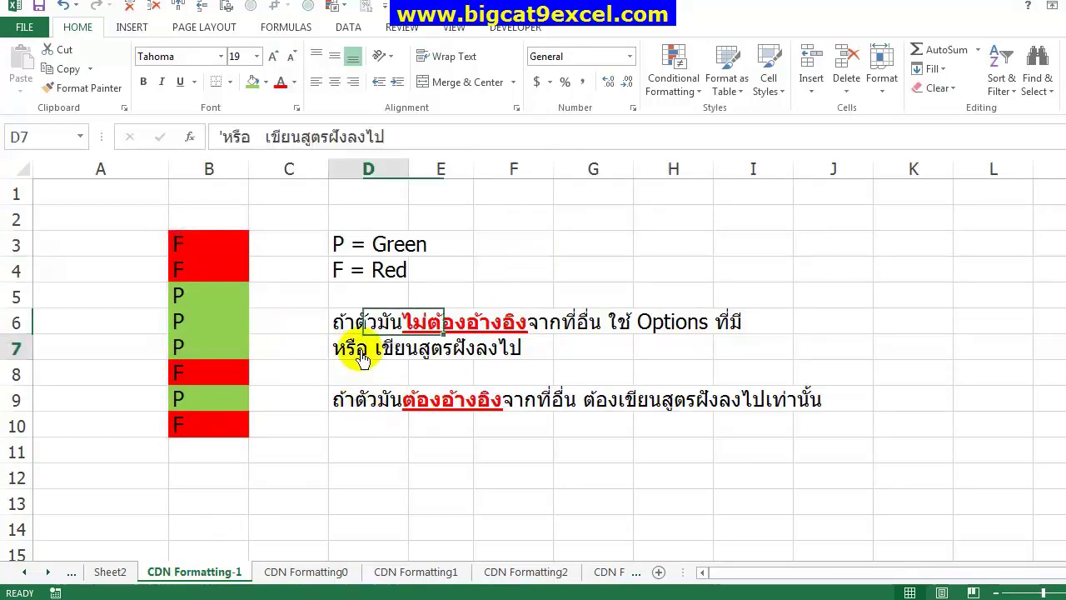
left_click_drag(361, 354, 659, 360)
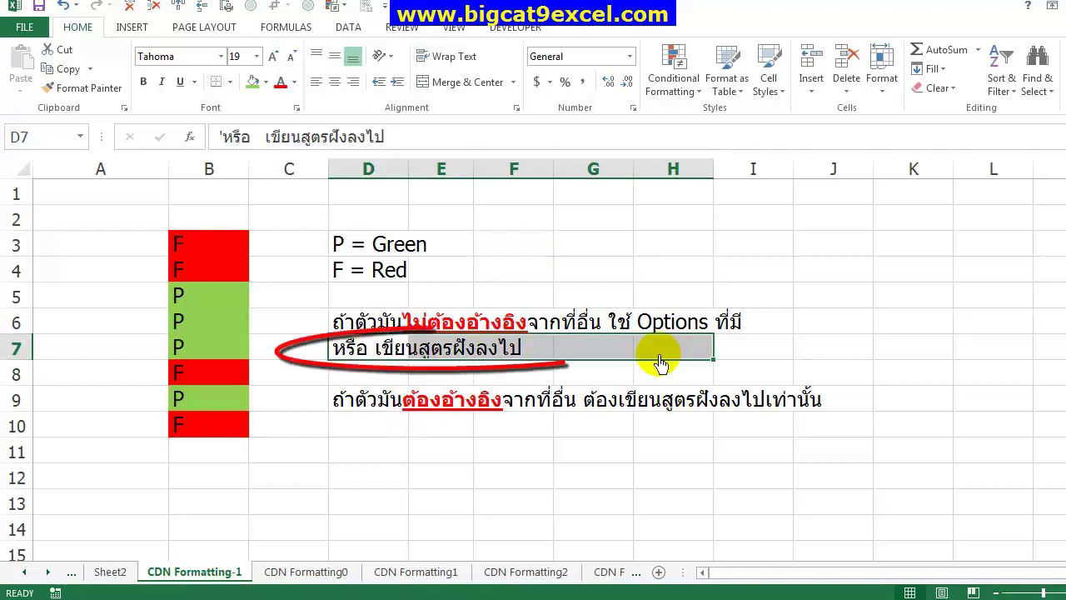
left_click(583, 275)
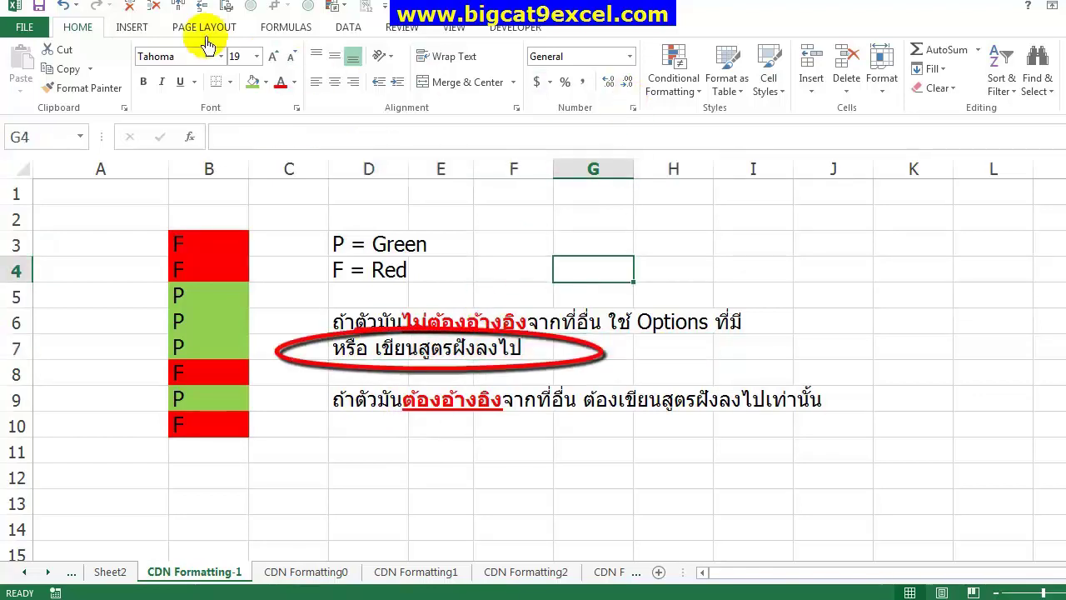
Clear conditional formatting rules from the entire sheet and reselect B3:B10.
left_click(673, 79)
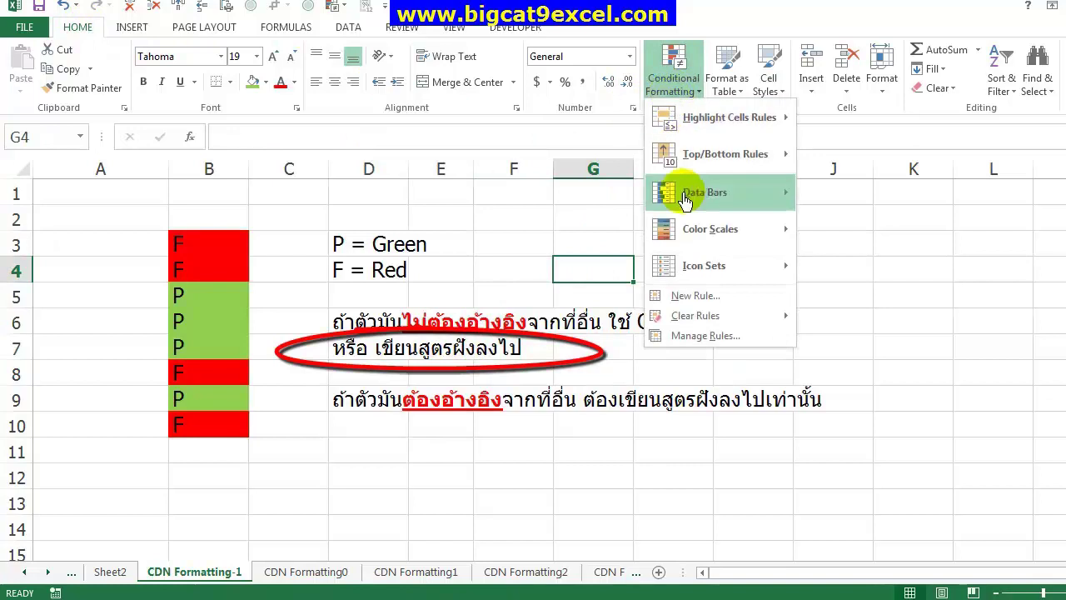
mouse_move(723, 321)
left_click(833, 337)
left_click_drag(208, 246, 202, 427)
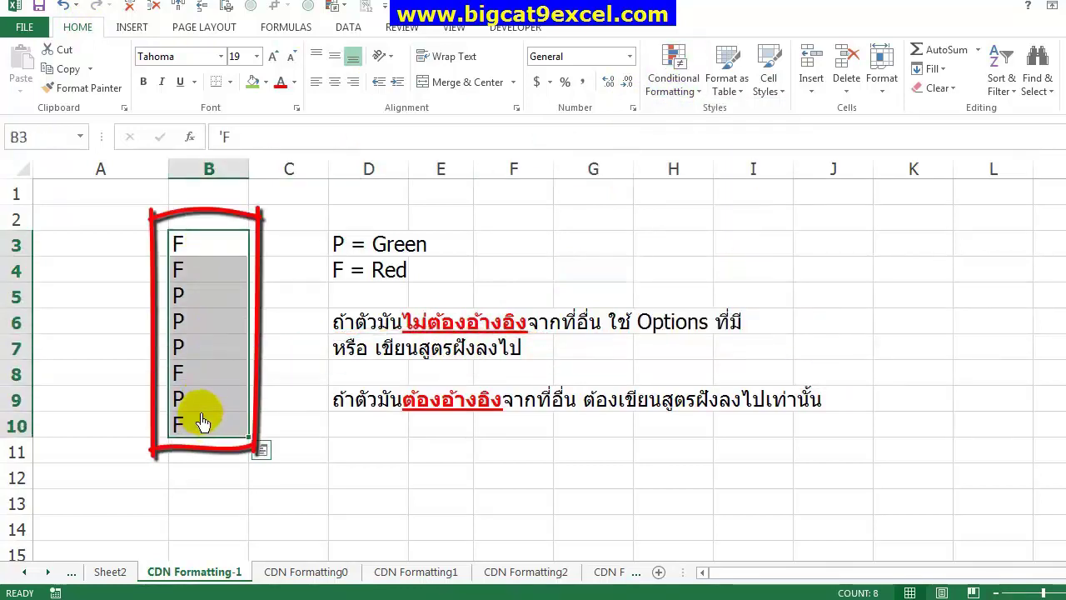
Select B3:B10 starting from B3 and bring up the Conditional Formatting menu.
left_click(213, 250)
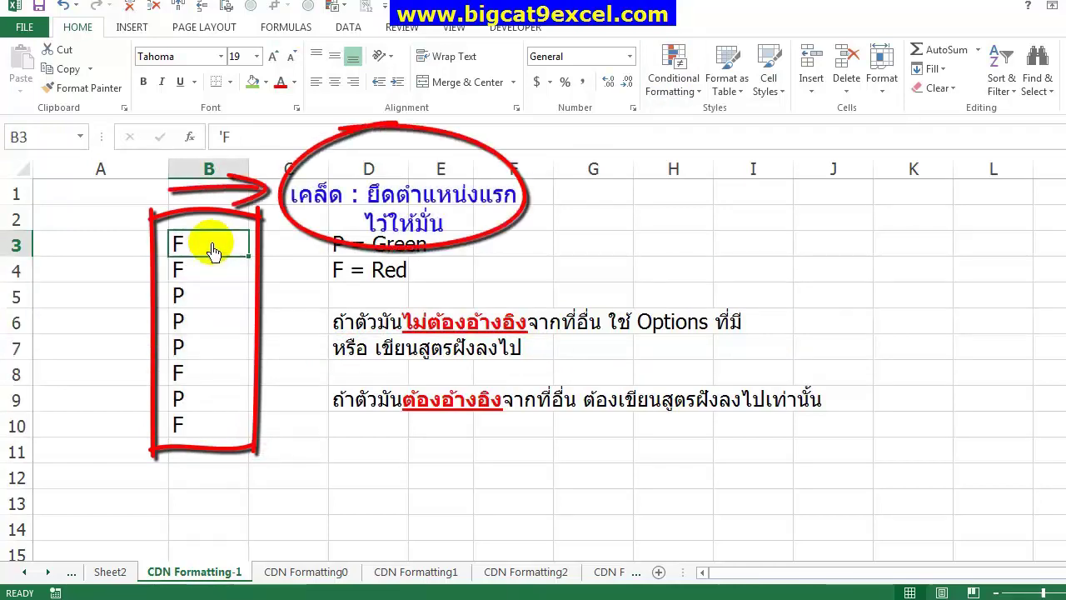
left_click(209, 171)
left_click(17, 246)
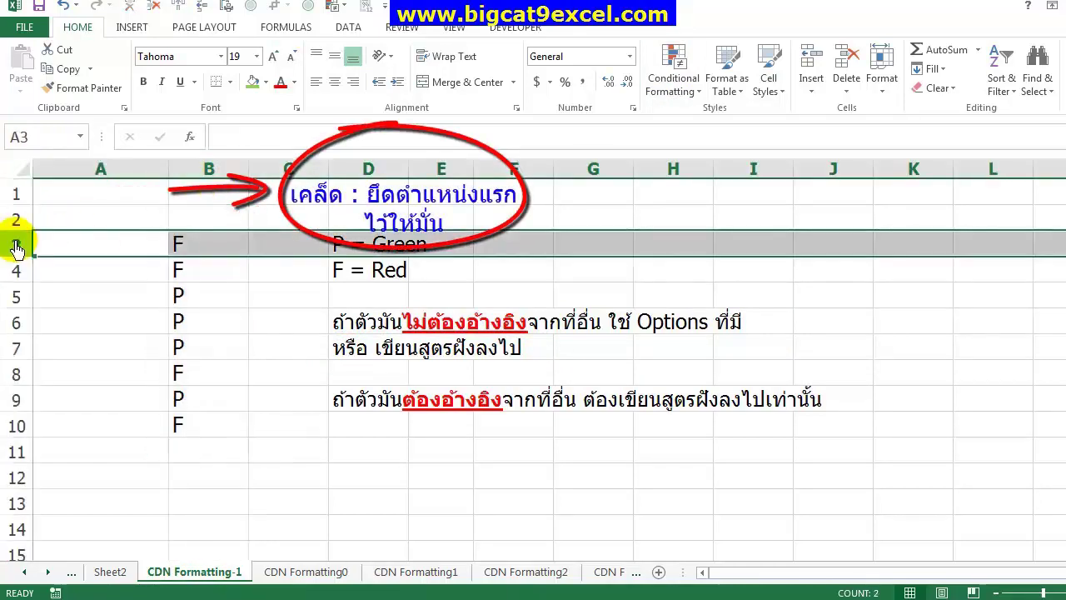
left_click_drag(204, 246, 206, 423)
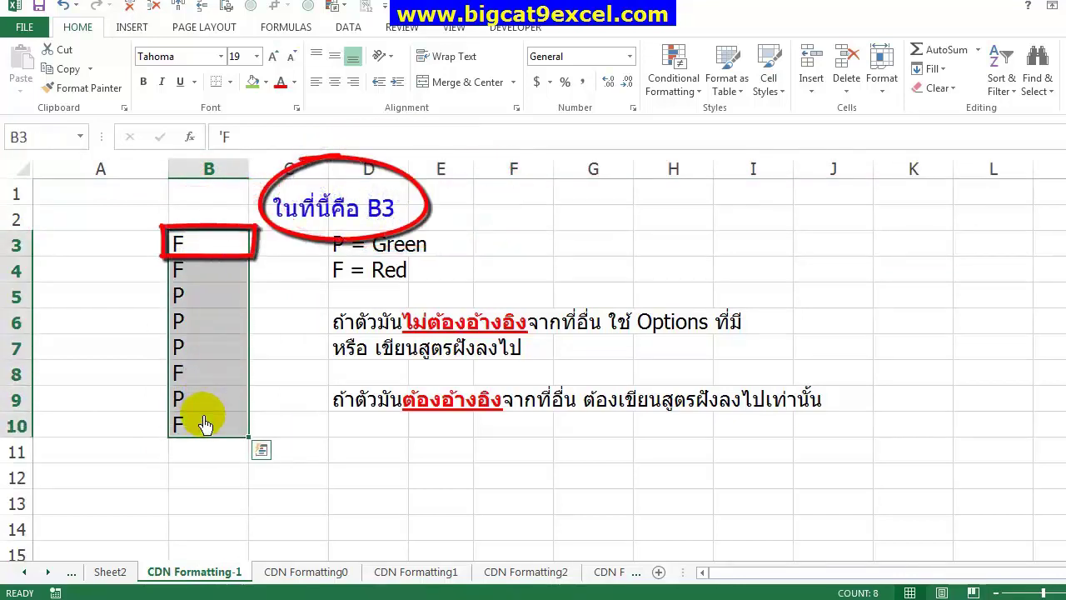
left_click_drag(212, 243, 194, 421)
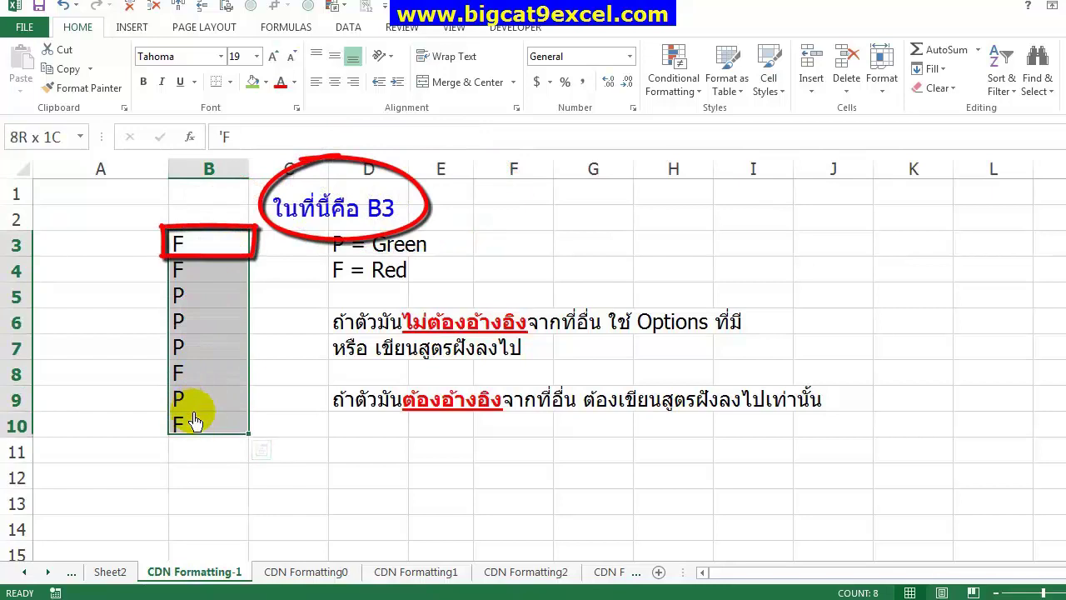
left_click(673, 99)
In Manage Rules, create a new formula rule =B3="F" with a bright red fill.
left_click(709, 337)
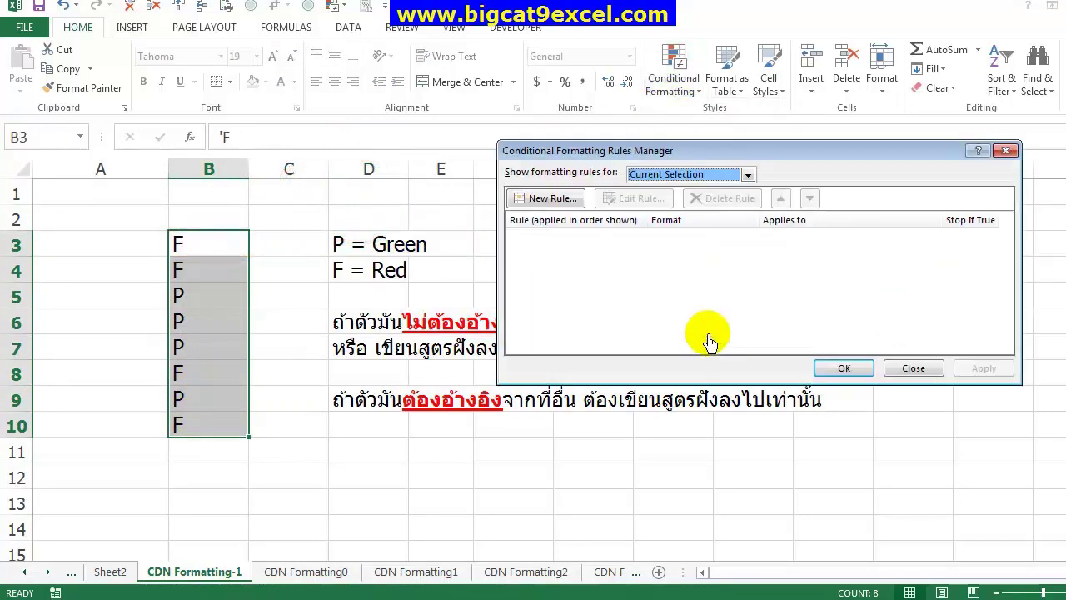
left_click(552, 198)
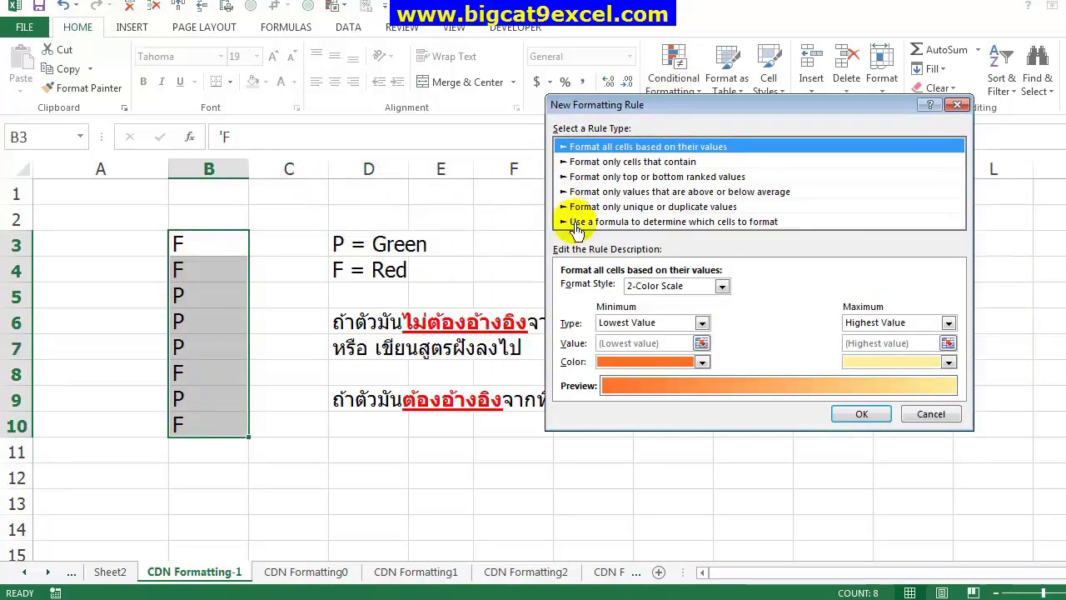
left_click(575, 222)
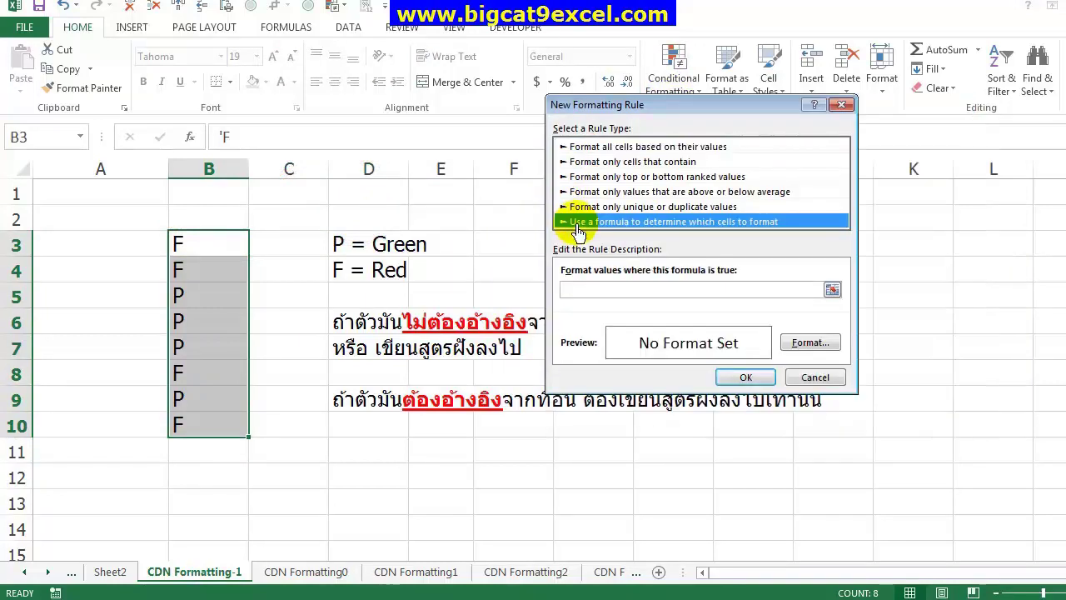
left_click(593, 298)
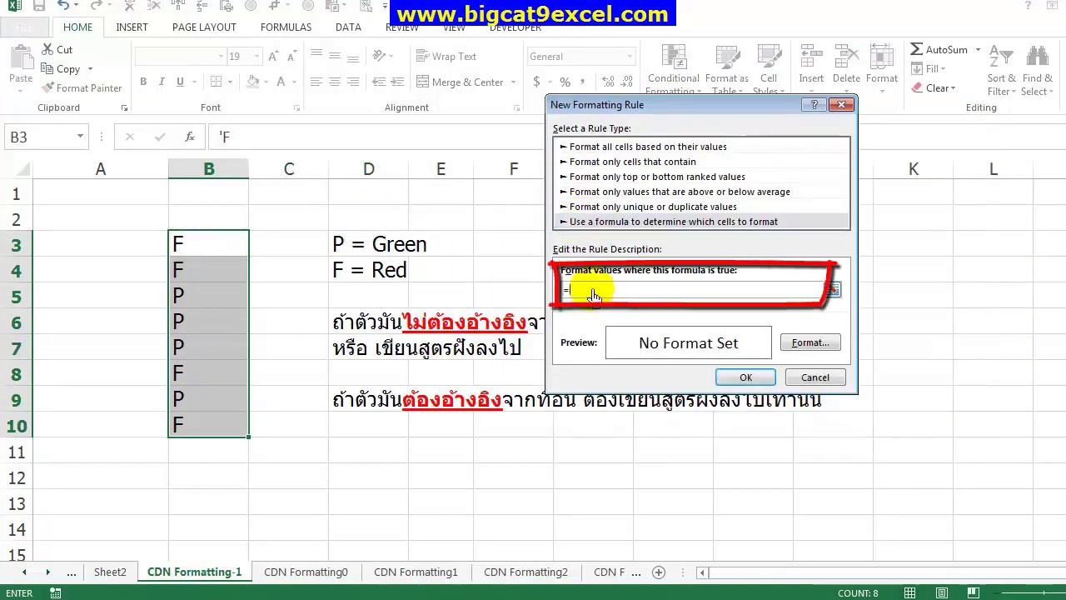
type("=B3")
type("=")
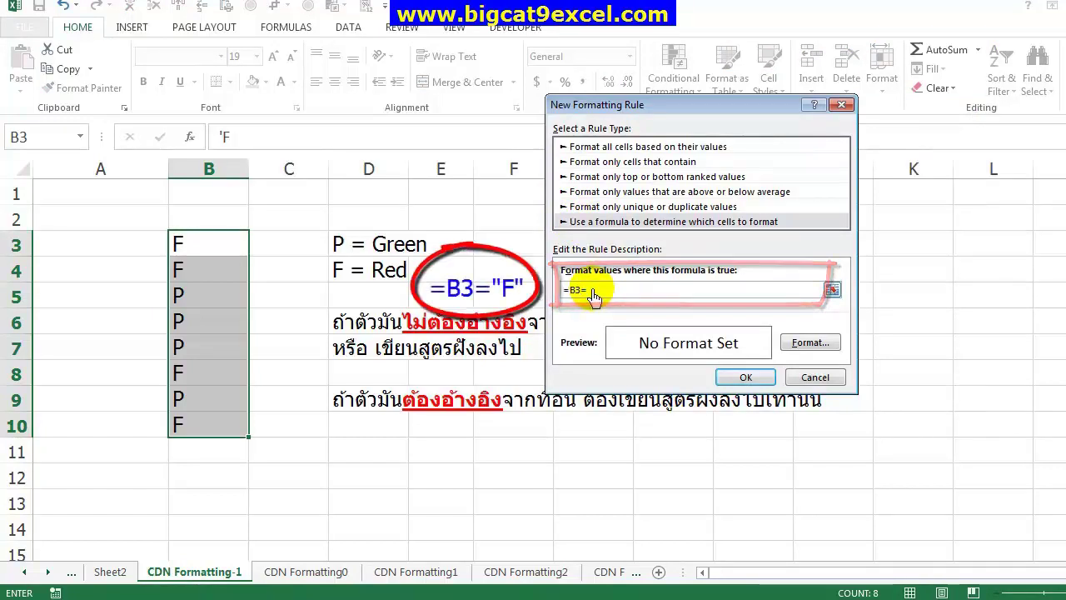
type("\"F")
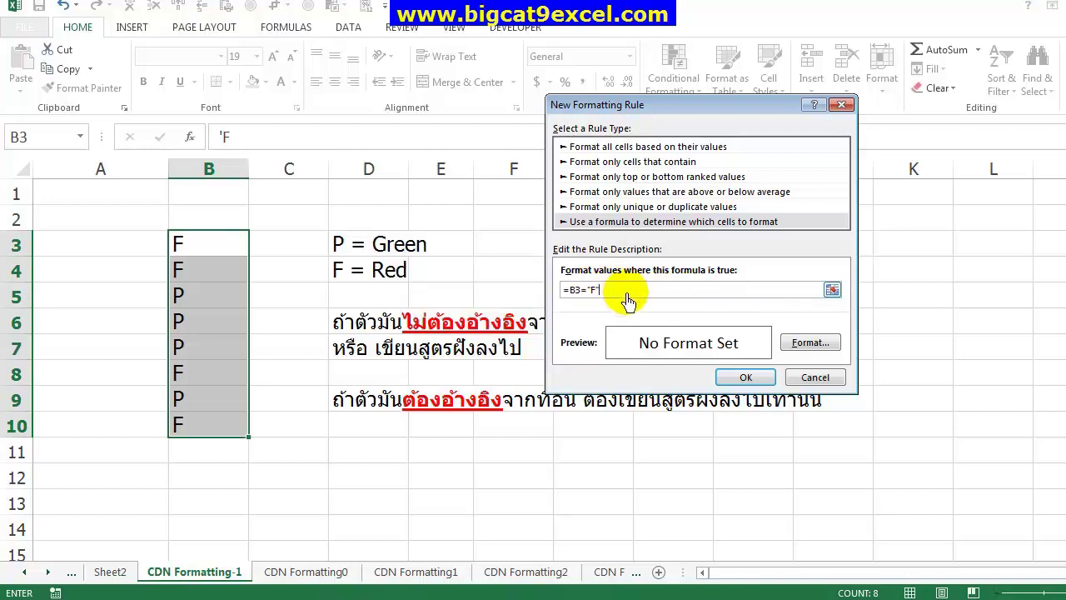
left_click(799, 343)
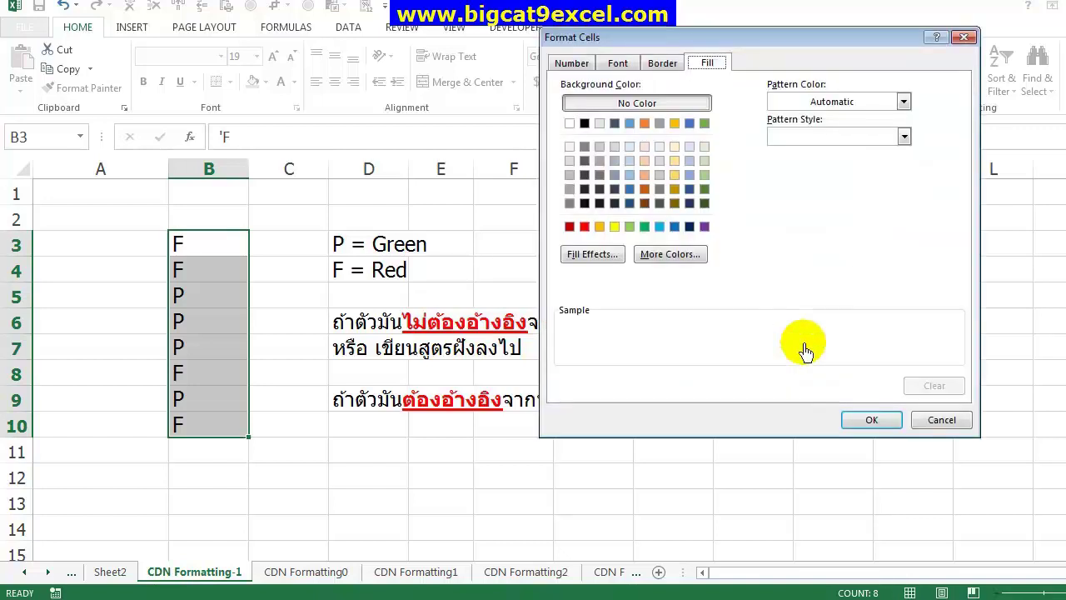
left_click(584, 226)
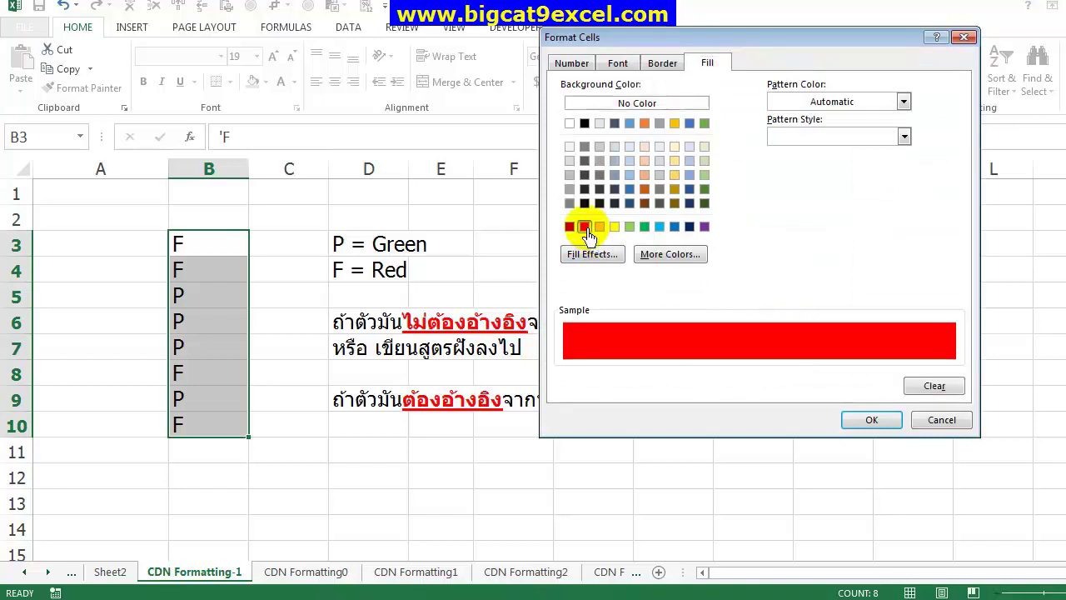
left_click(866, 420)
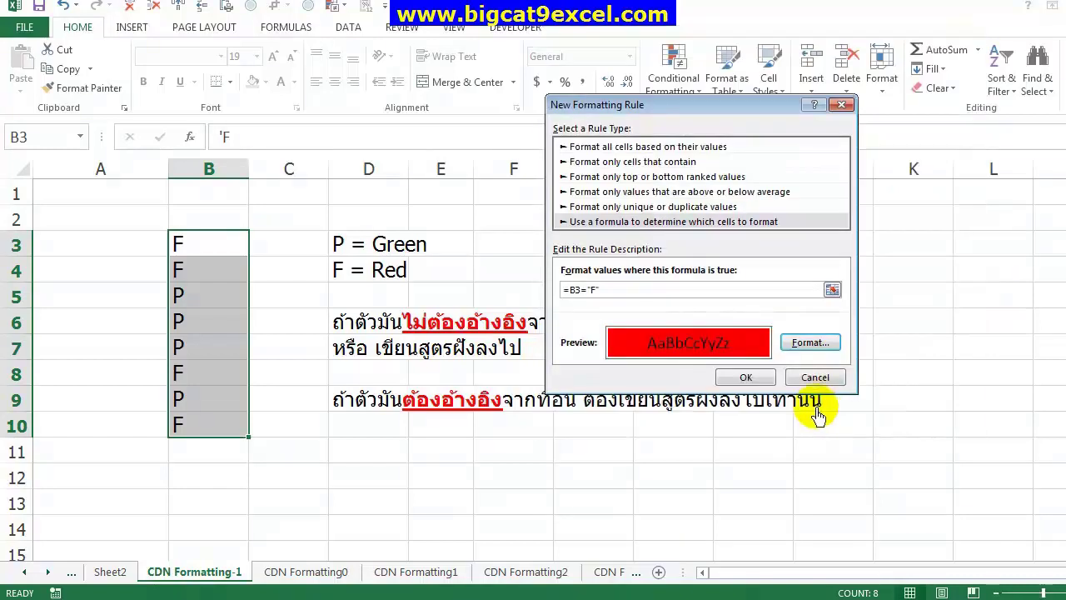
Save the F rule, then add and save a formula rule =B3="P" with light green fill.
left_click(745, 379)
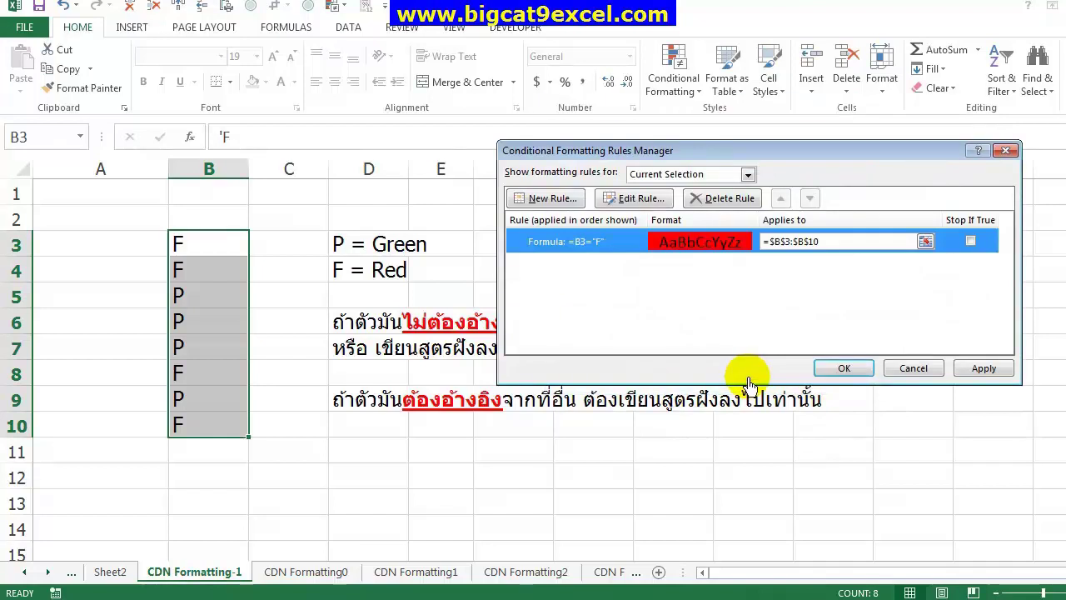
left_click(555, 200)
left_click(587, 221)
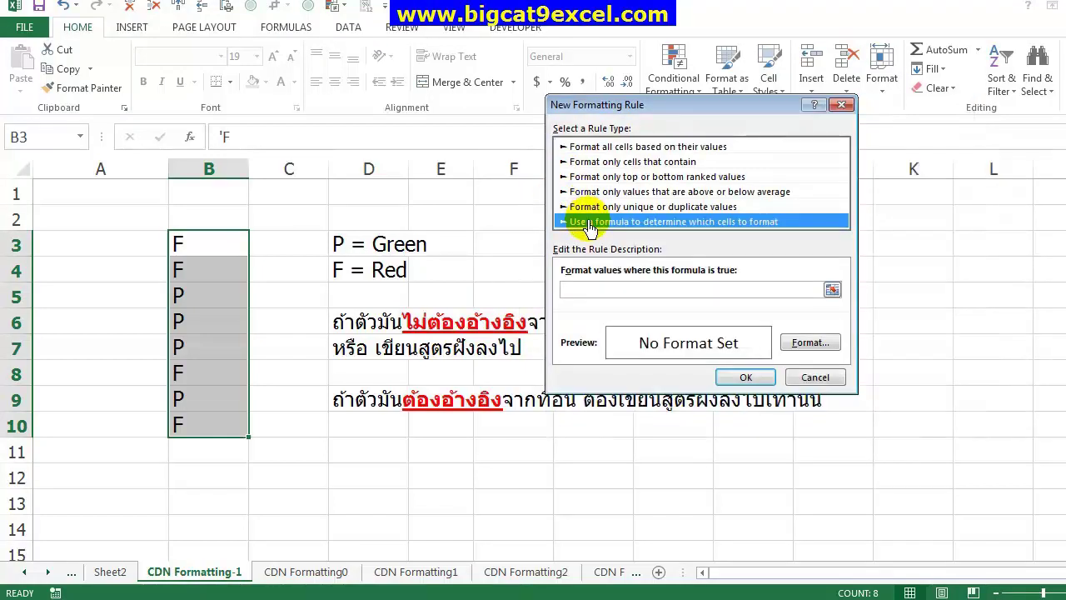
left_click(612, 289)
type("=")
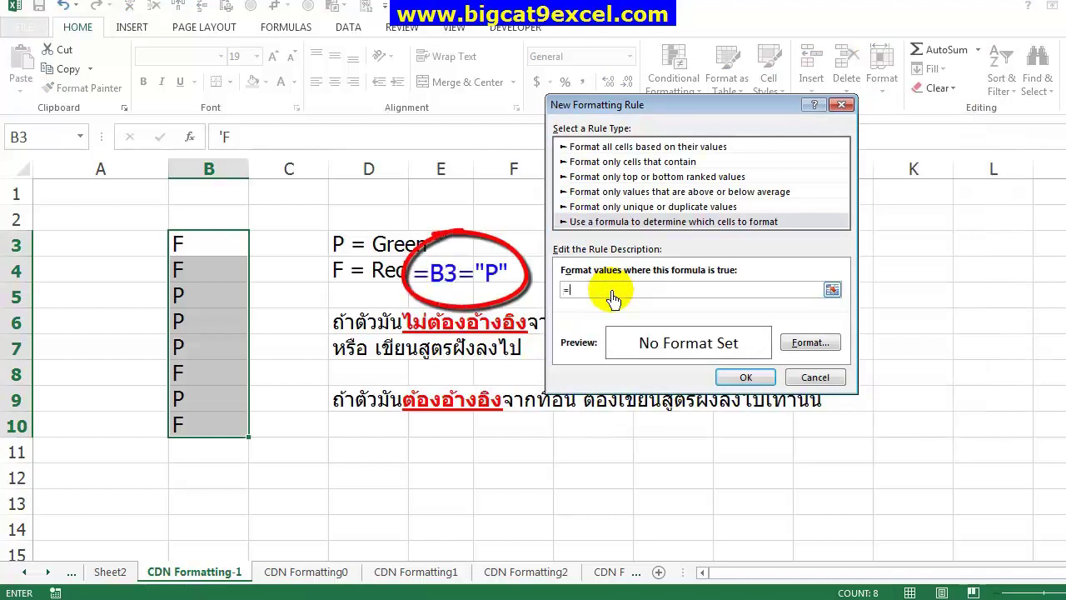
type("B3=\"P")
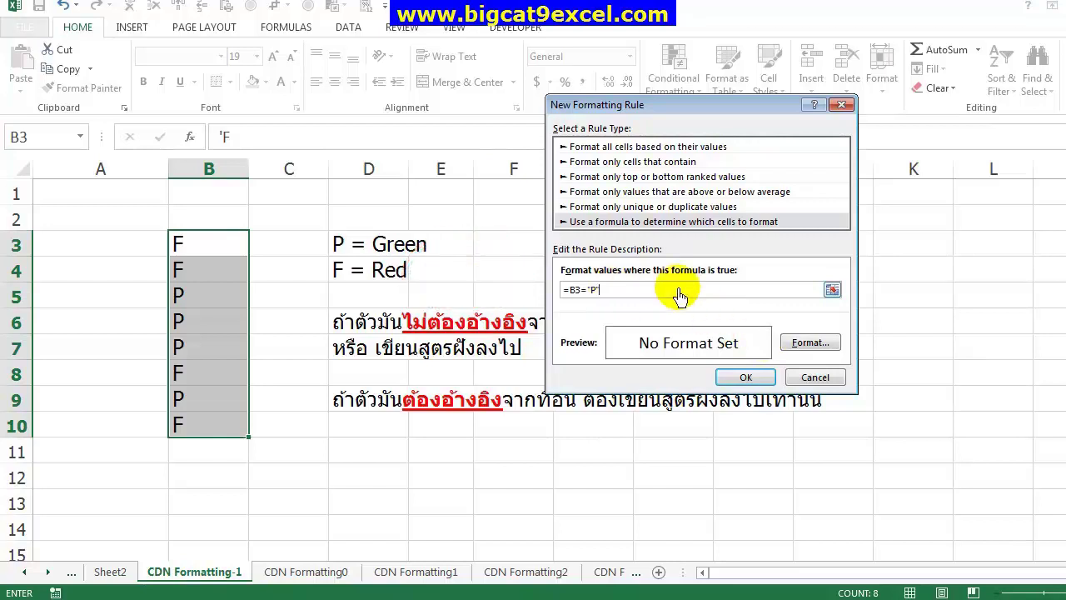
left_click(804, 342)
left_click(629, 227)
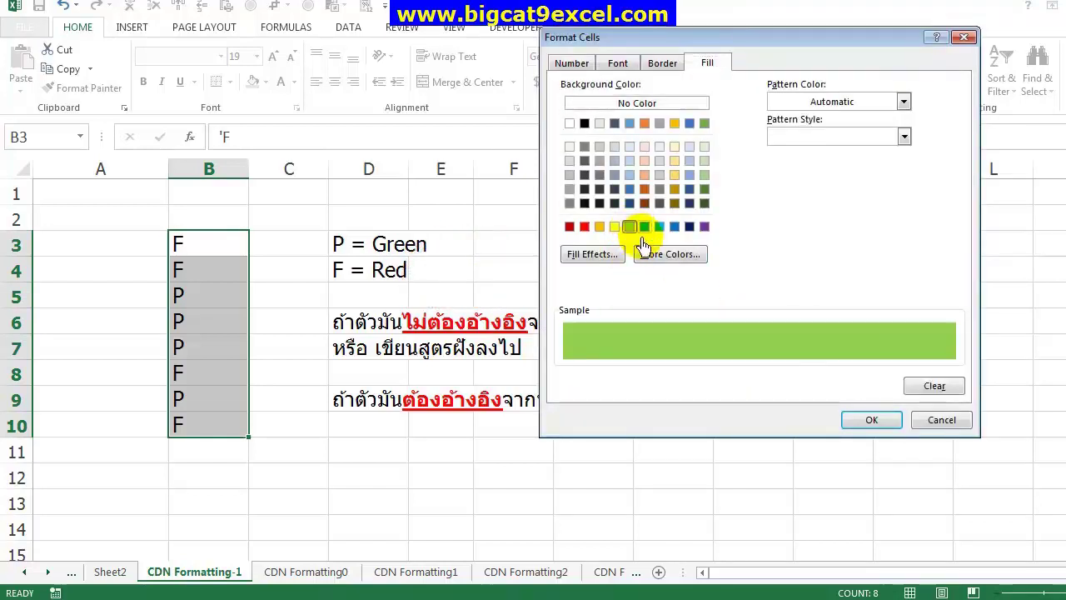
left_click(858, 422)
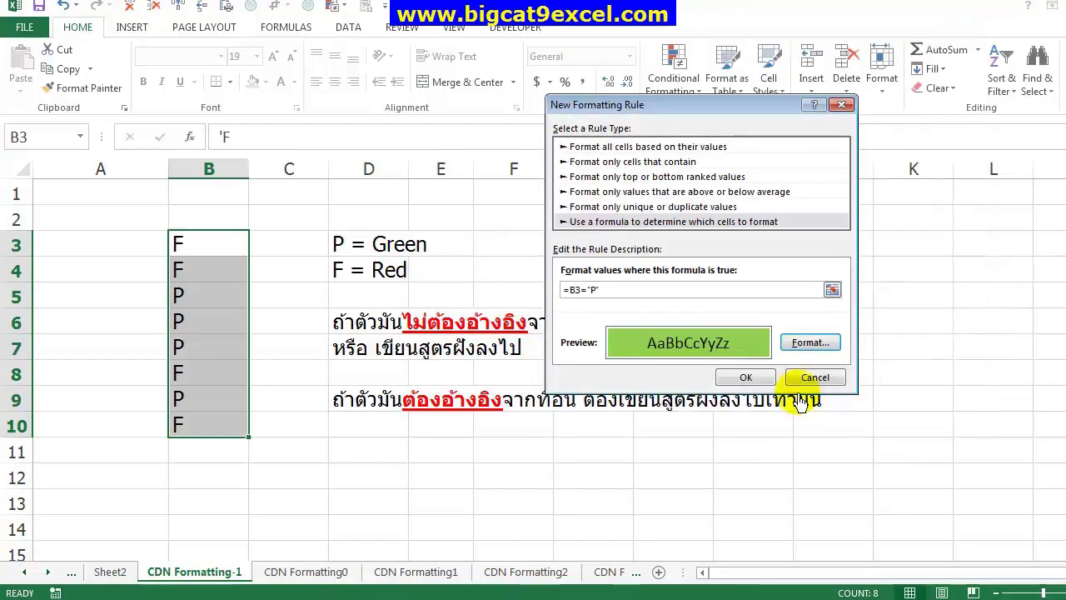
left_click(743, 379)
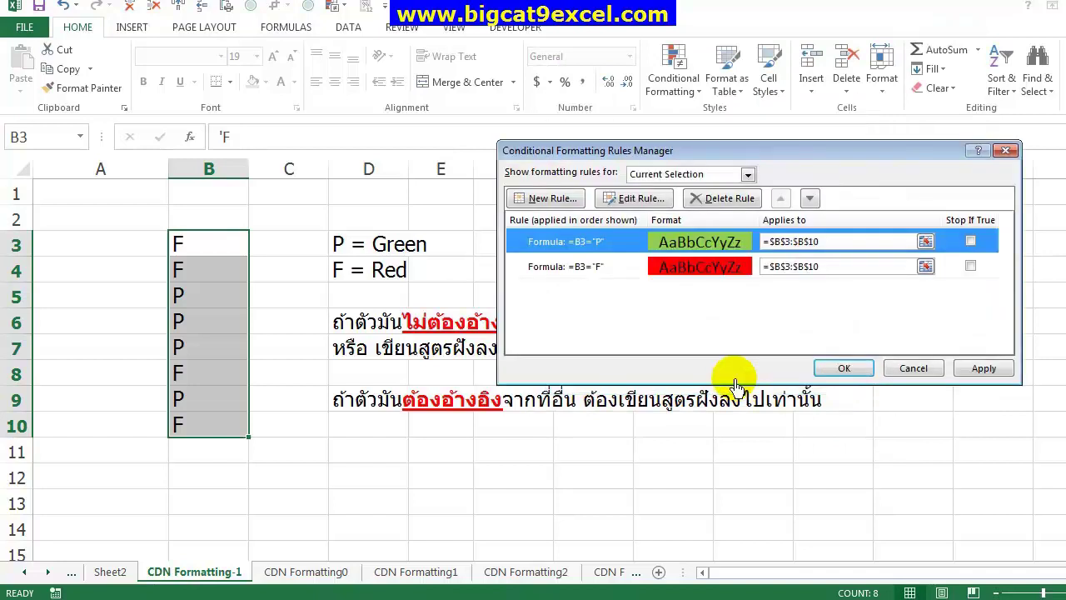
left_click(829, 377)
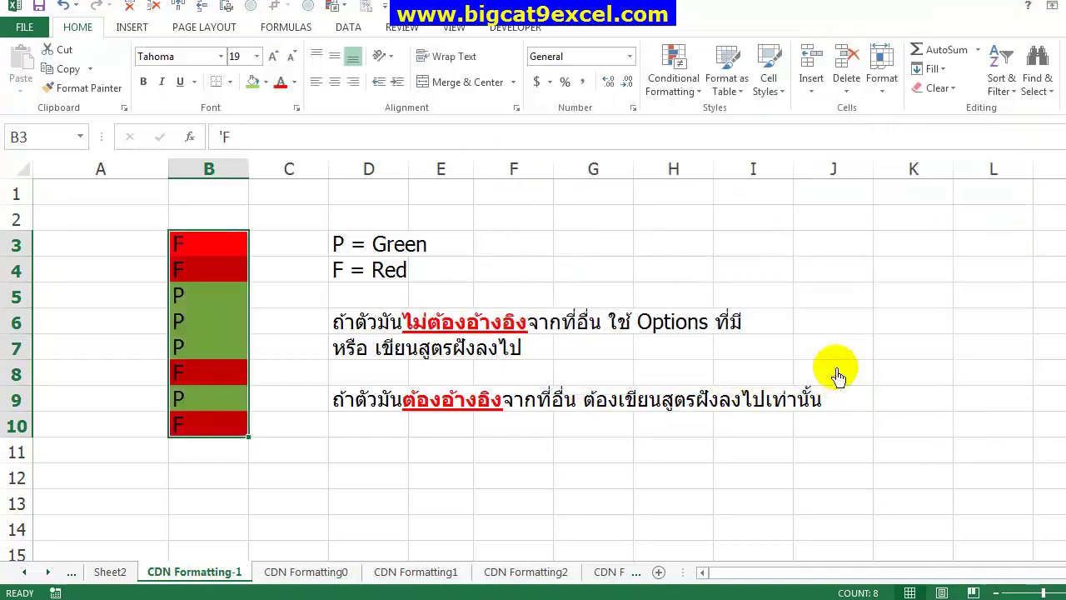
left_click(498, 244)
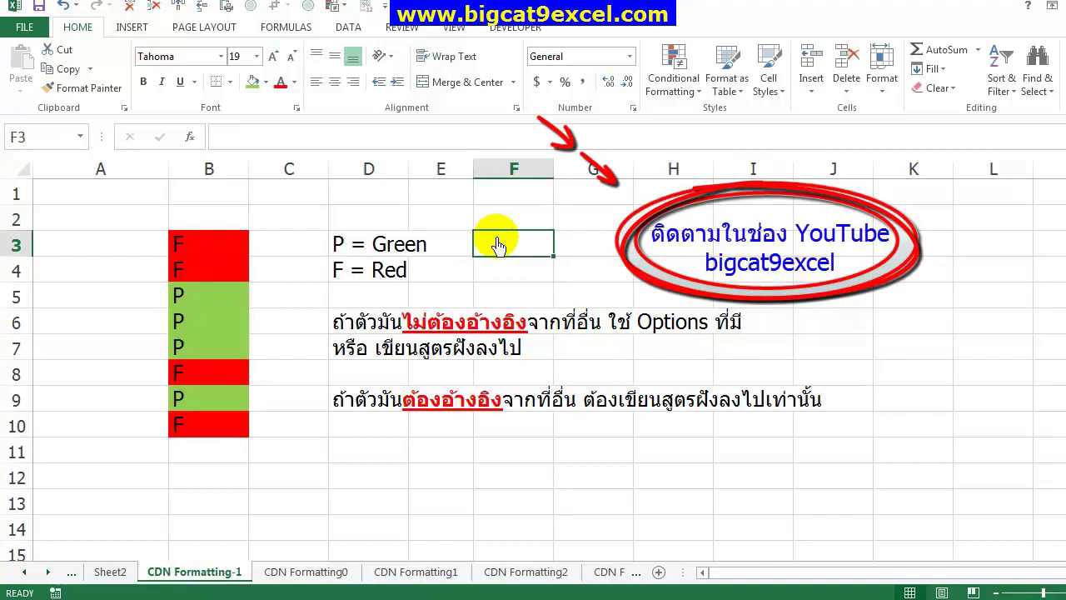
left_click(356, 483)
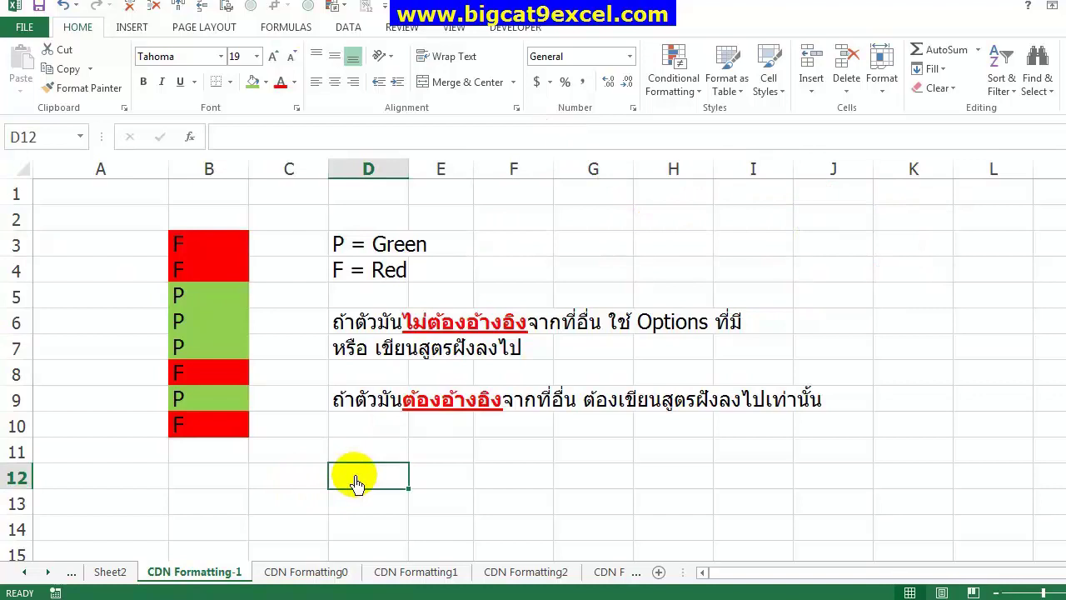